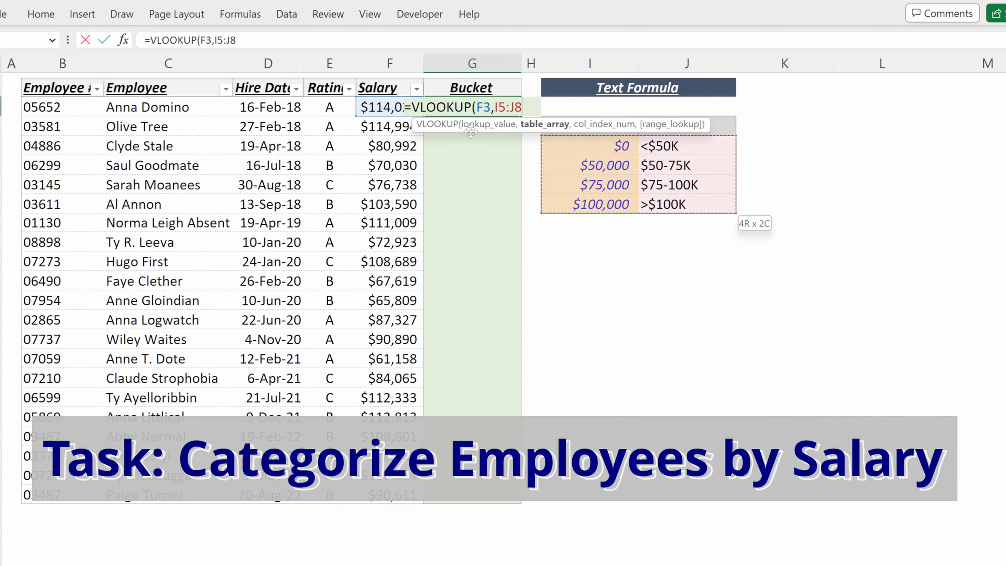
Complete the Bucket column formula as =VLOOKUP(F3,$I$5:$J$8,2) and fill it into every employee row.
key(F4)
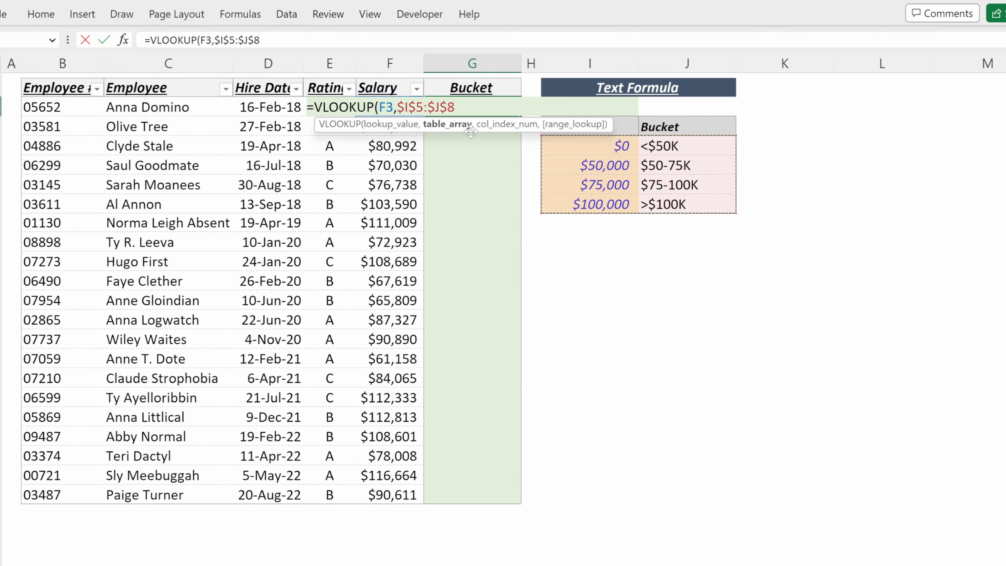
text(,2)
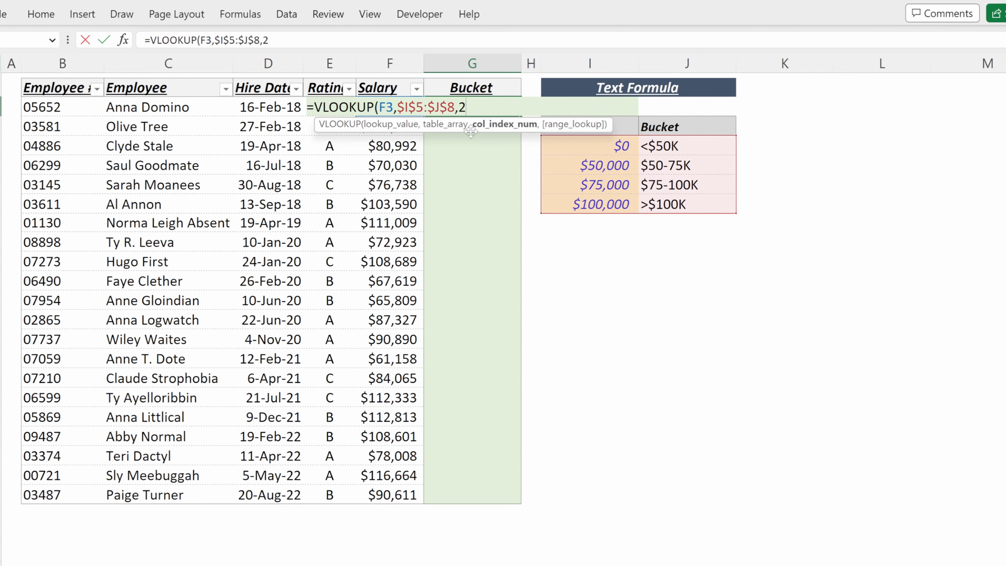
key(ctrl+Return)
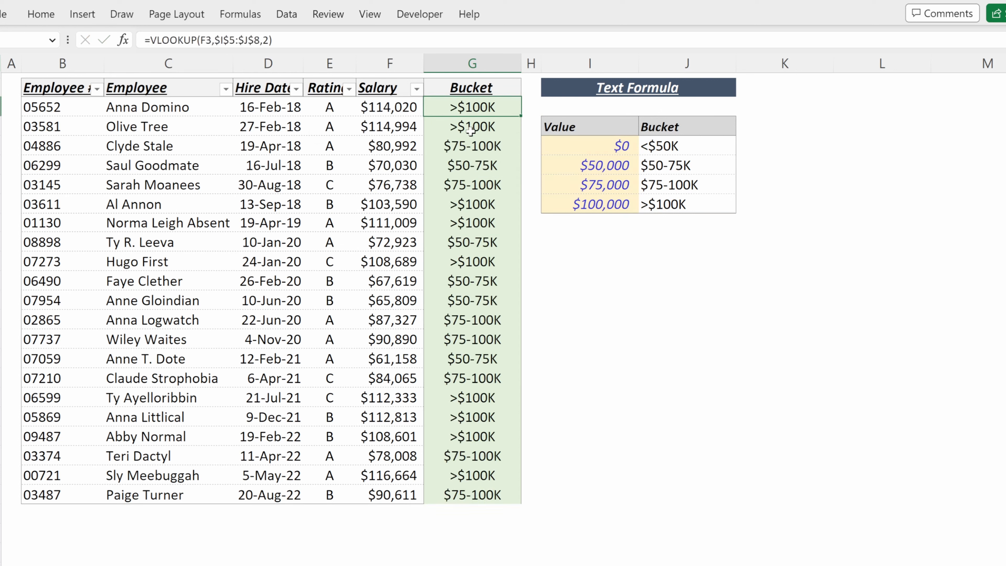
Inspect the contents of the Bucket label cells in the threshold table.
click(682, 146)
key(Down)
key(Down)
key(Down)
key(F2)
key(Escape)
key(Up)
key(Up)
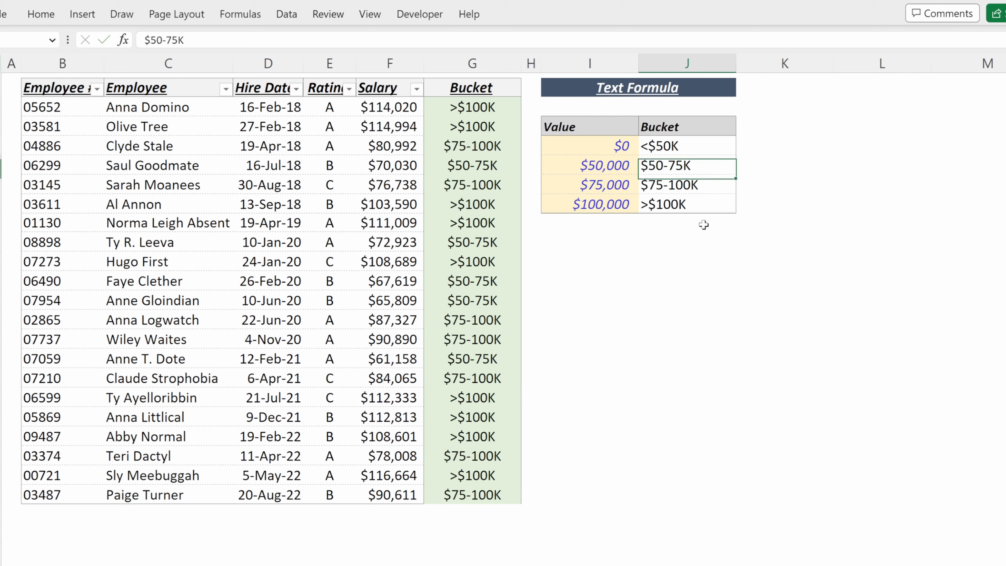
key(F2)
key(Escape)
Set the third threshold in the Value column, cell I7, to 90,000.
key(Down)
key(Left)
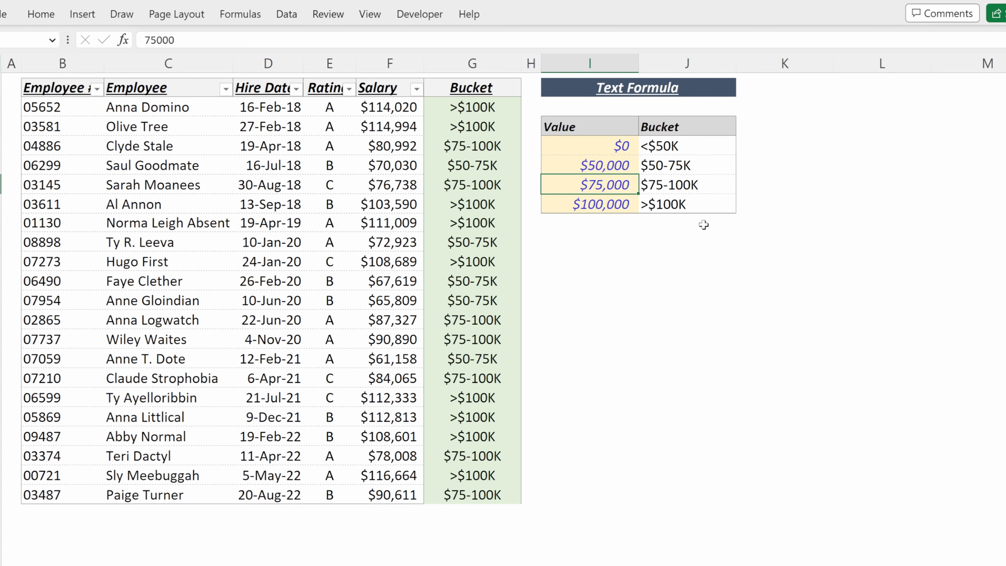
text(90,000)
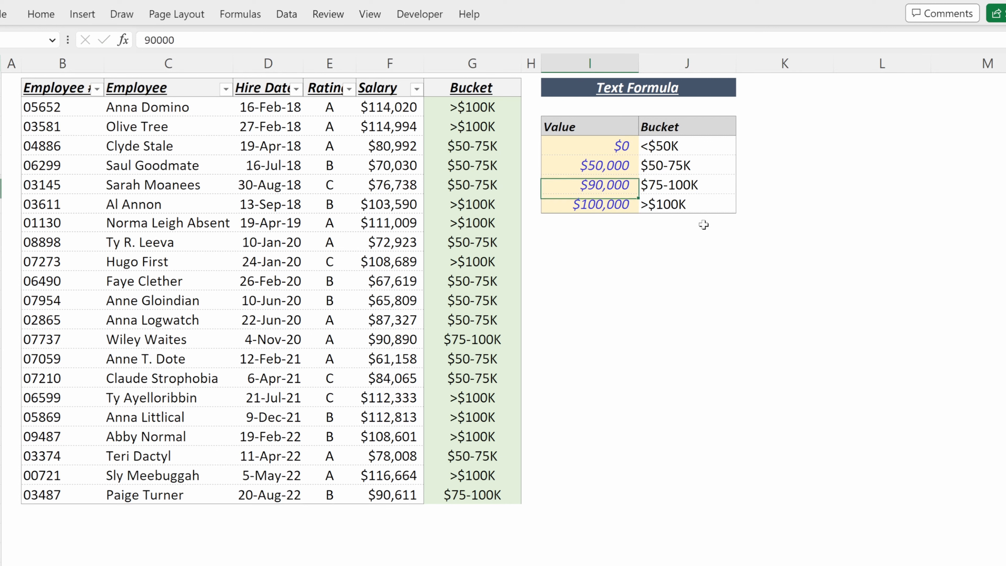
Set the second threshold in the Value column, cell I6, to 65,000.
key(Up)
key(F2)
key(Home)
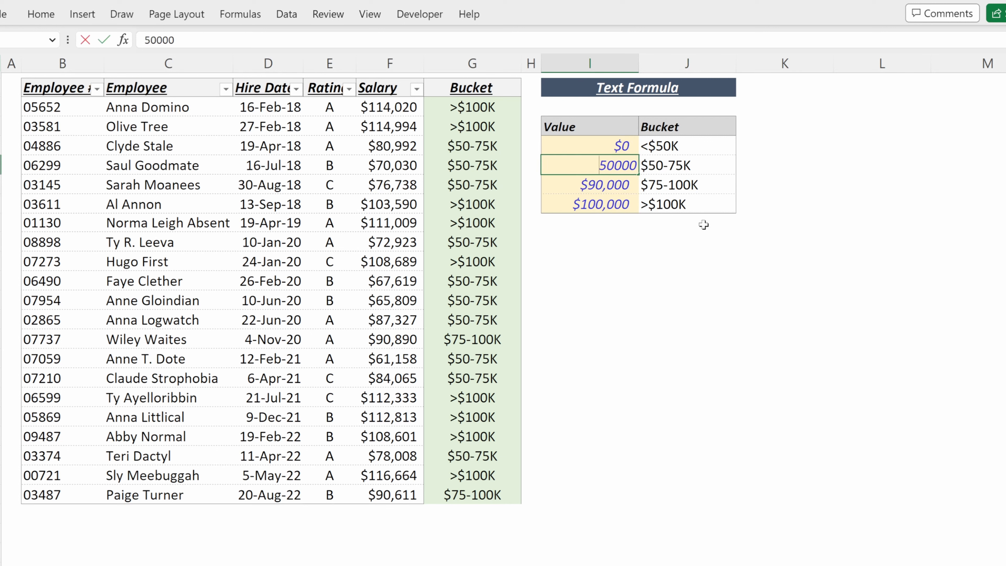
key(Right)
key(Delete)
key(Left)
text(6)
key(Return)
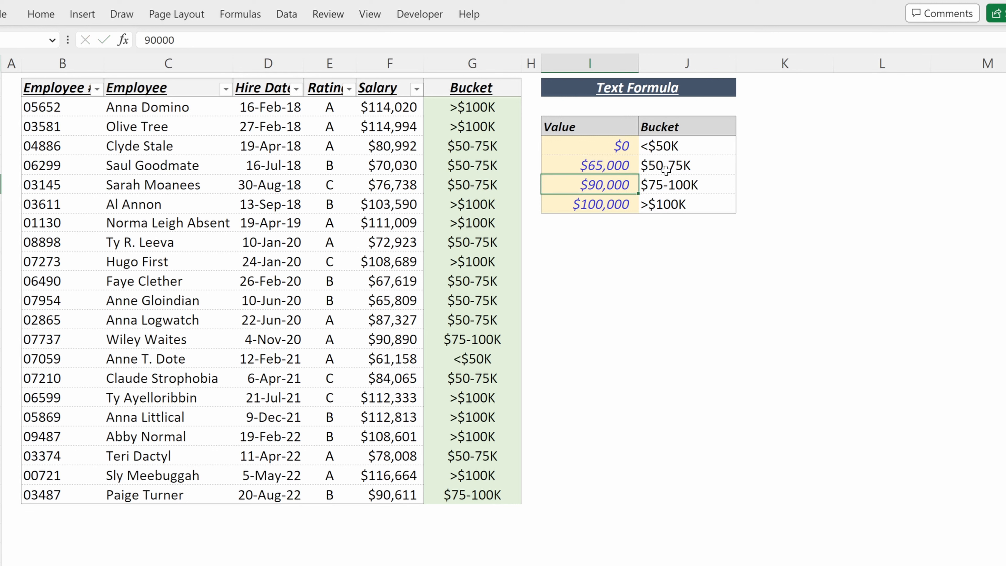
Check the lookup formula in G16 and the table's bucket labels in J5:J8.
click(476, 363)
double_click(485, 362)
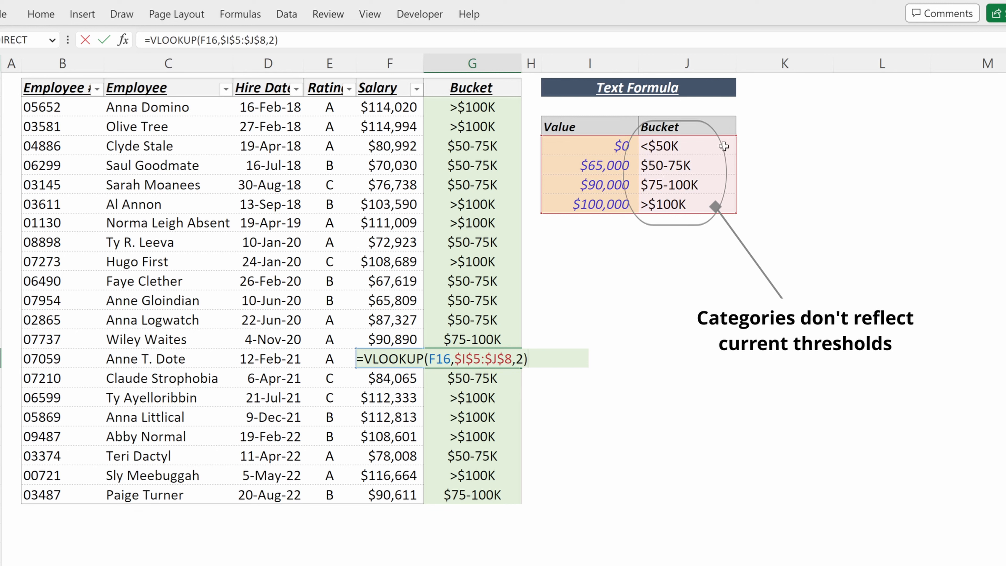
key(Escape)
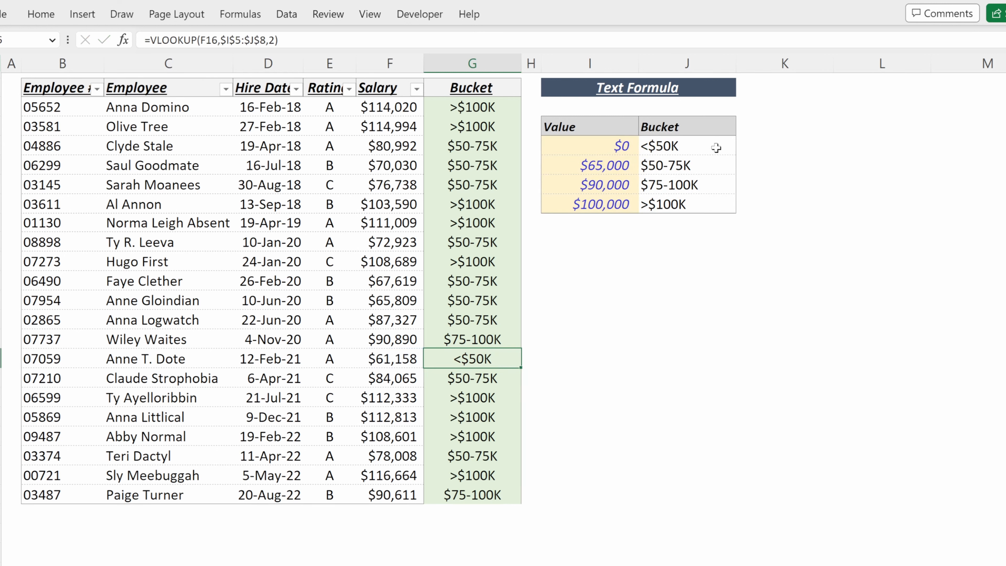
drag(715, 146, 714, 207)
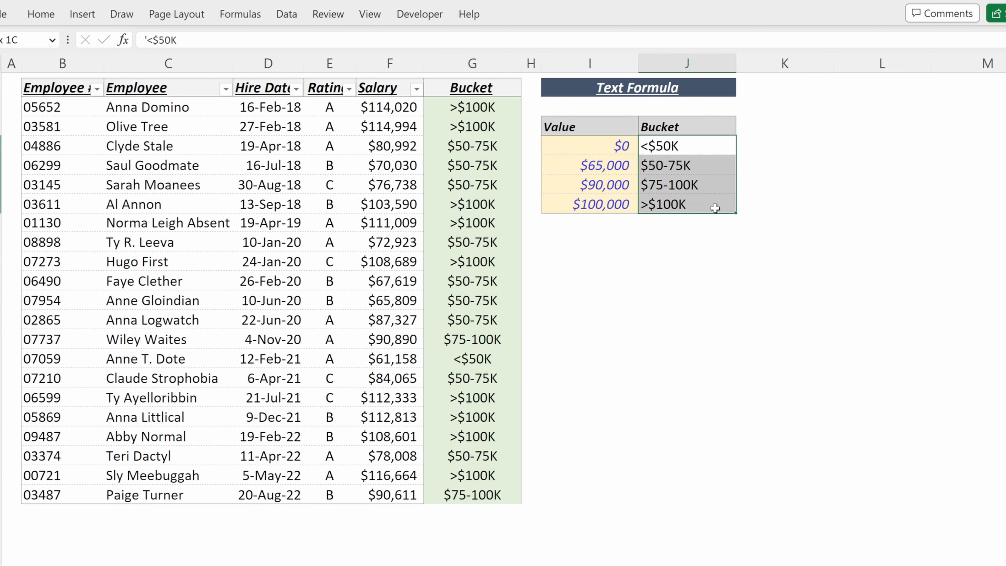
Replace the first bucket label in J5 with the formula =CONCAT("<",I6).
click(704, 148)
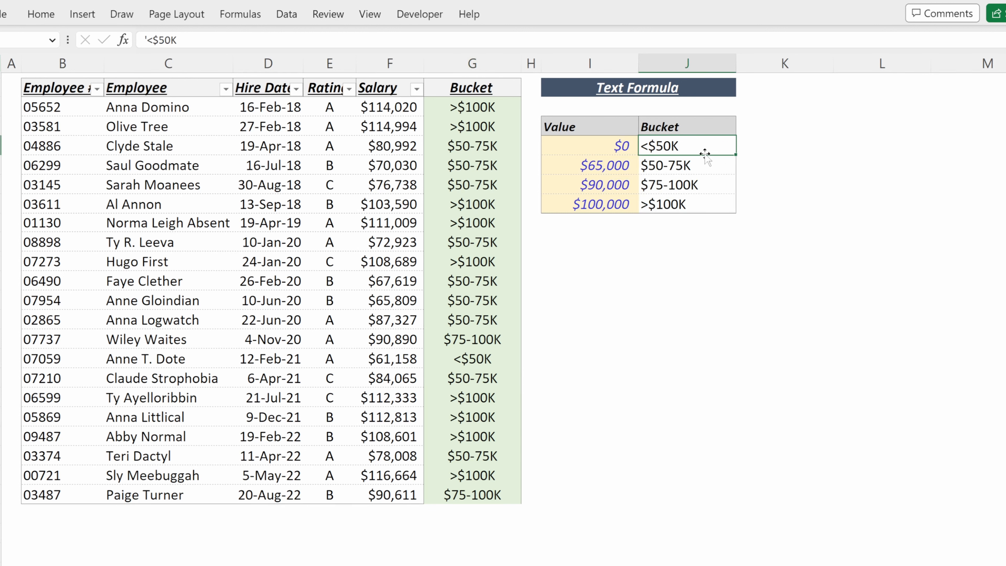
text(=conc)
key(Tab)
text("<",)
key(Left)
key(Down)
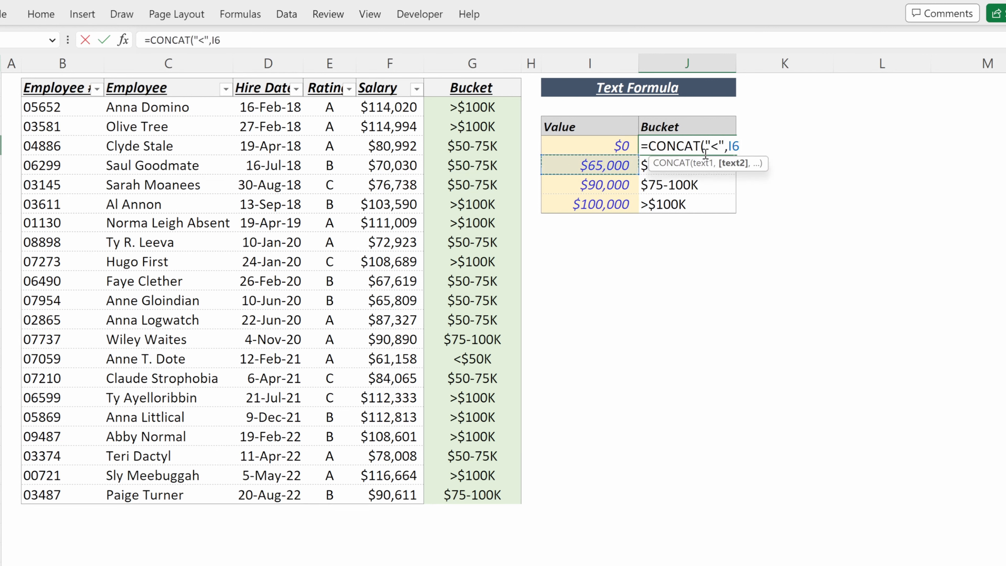
key(Return)
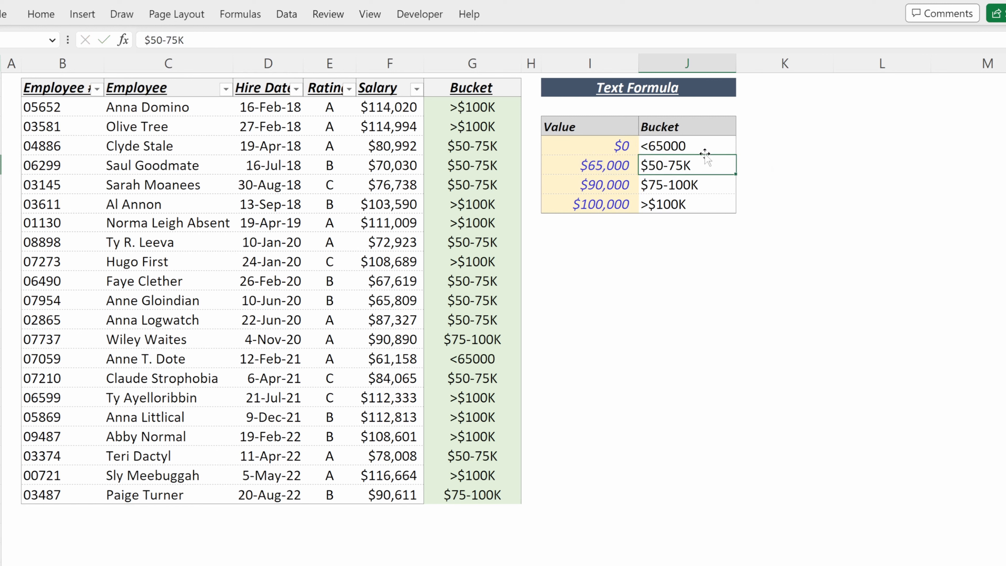
Wrap the I6 reference in J5 in a TEXT function with the number format "$#,##".
double_click(706, 154)
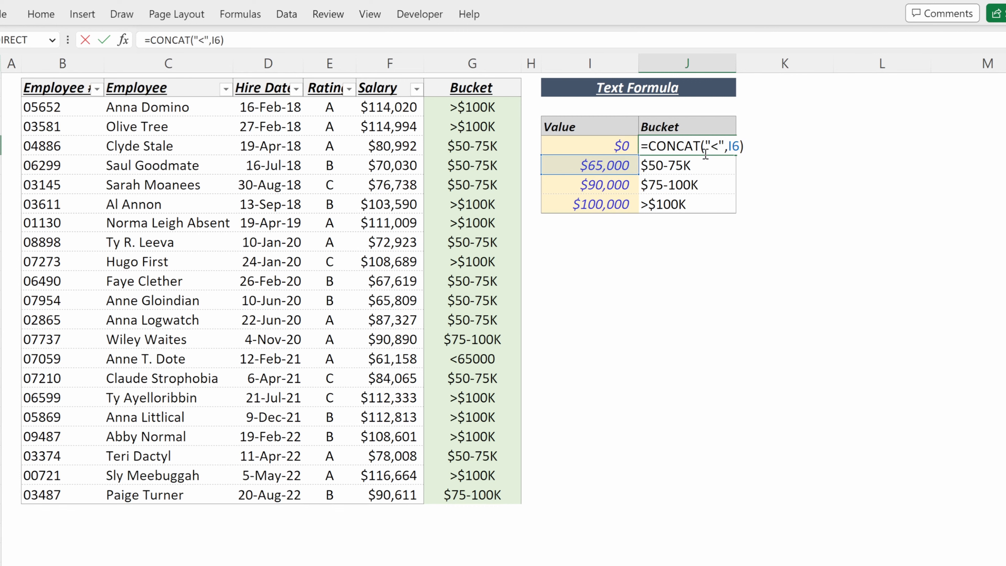
click(705, 154)
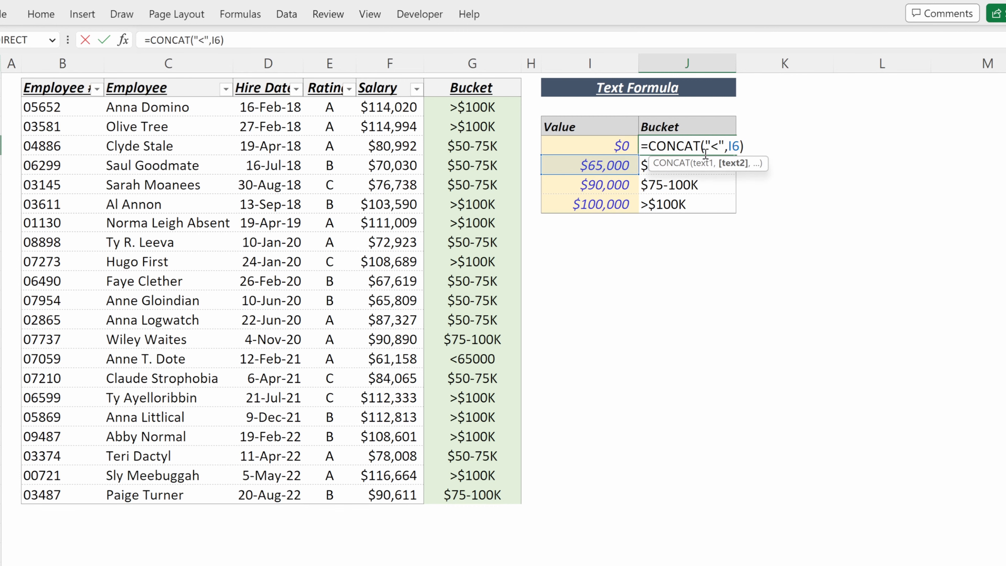
text(te)
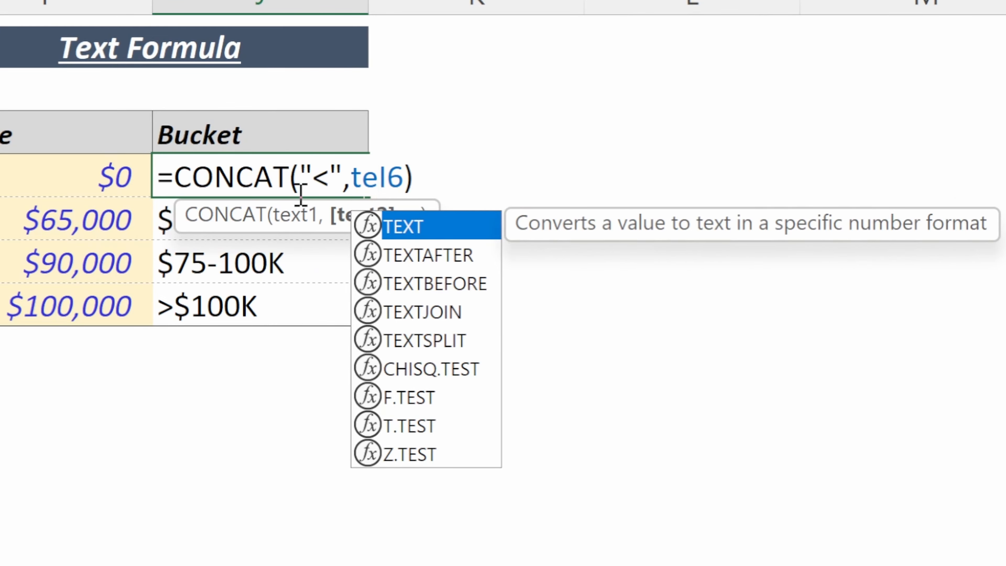
key(Tab)
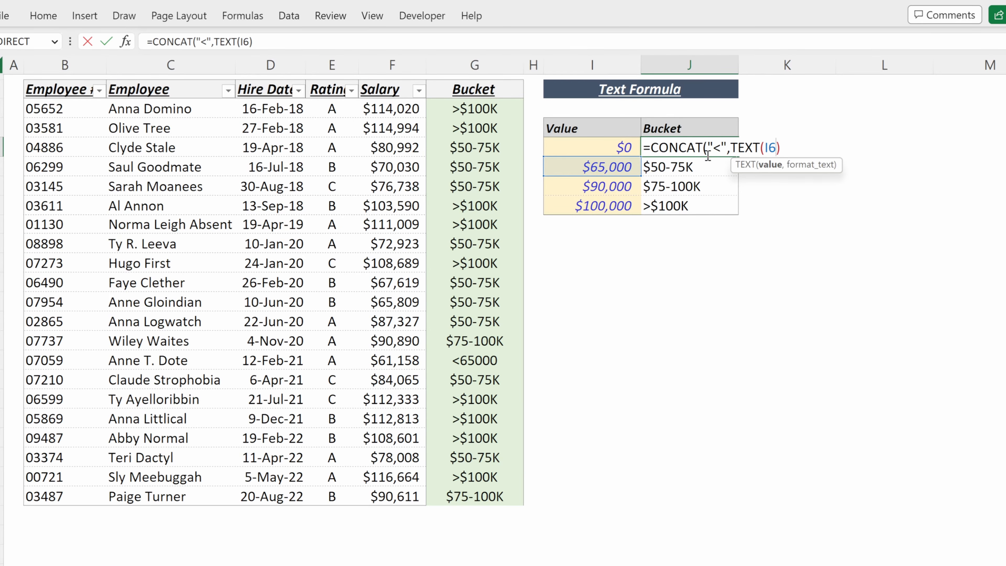
text(,")
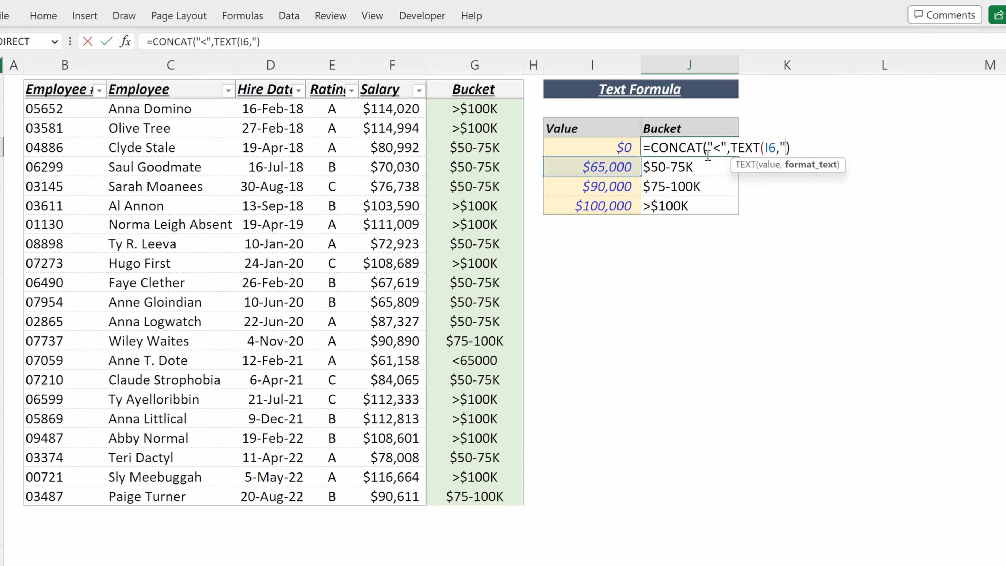
text($#,##)
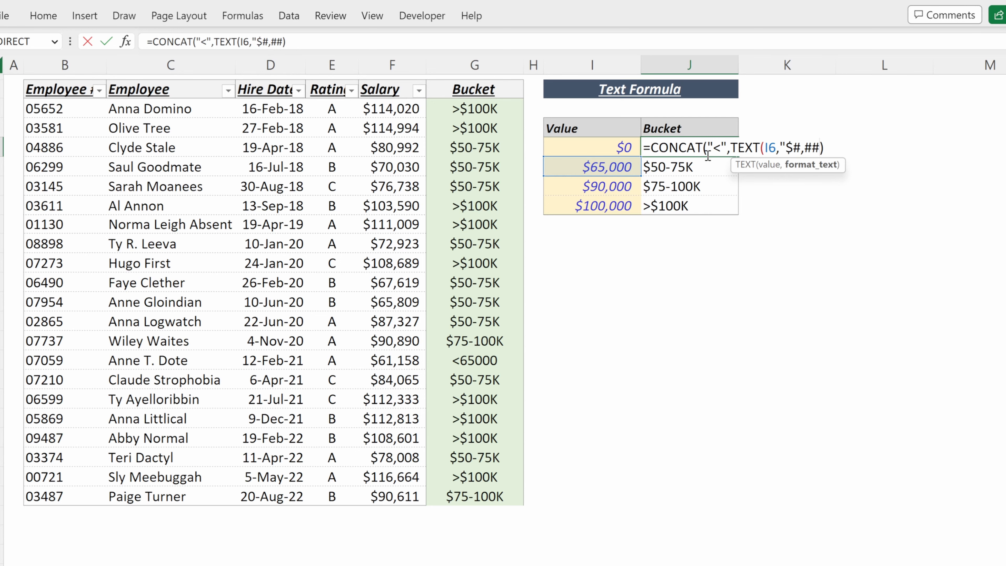
key(Return)
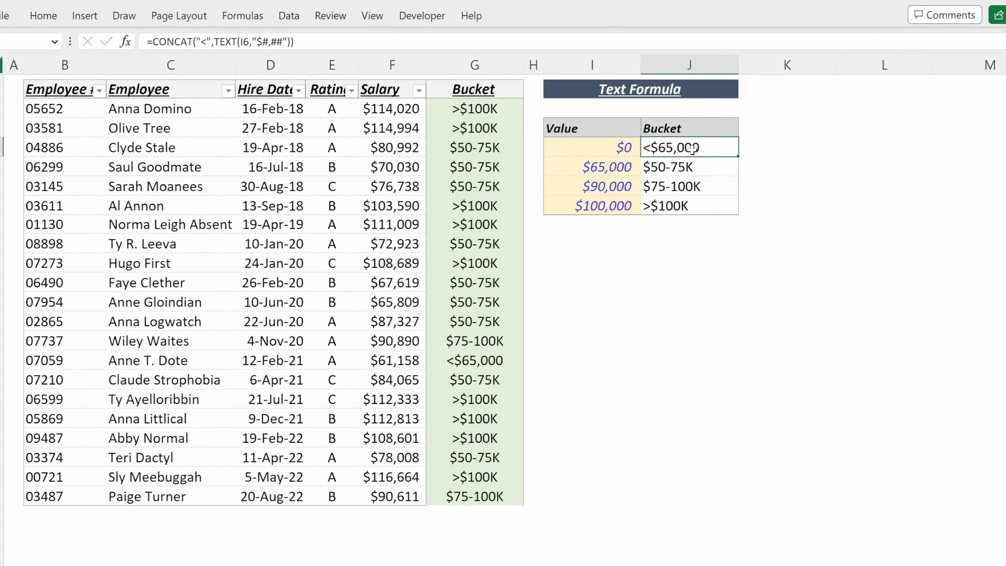
Change the TEXT format in J5 to "#,##.00", without the dollar sign and with two decimals.
key(F2)
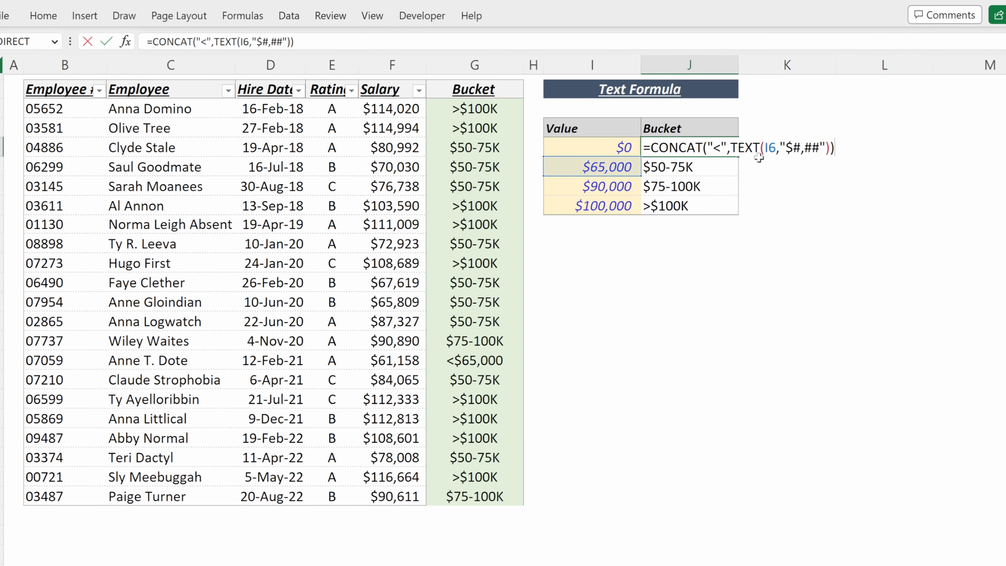
click(794, 145)
key(BackSpace)
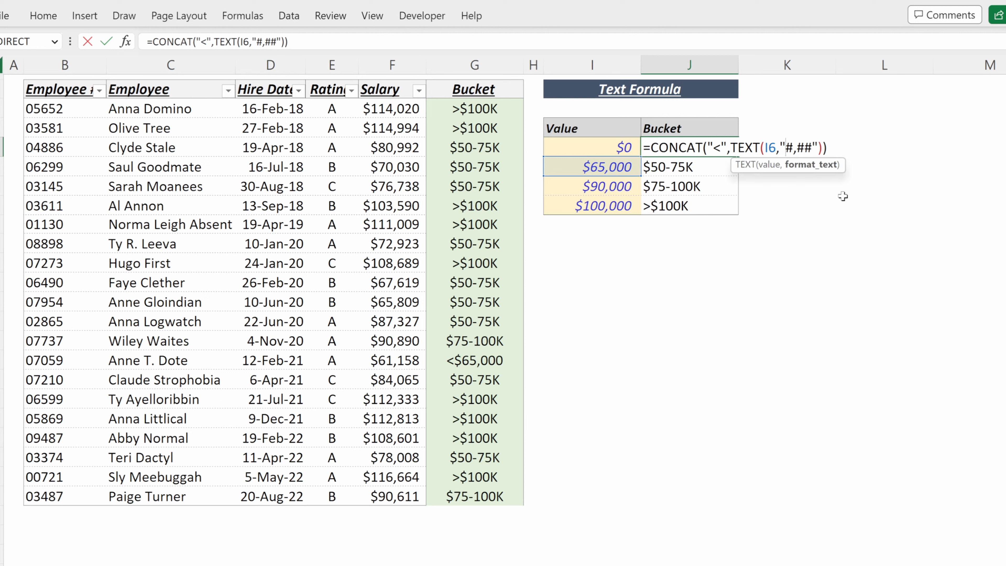
key(Left)
key(Left)
key(Left)
text(.00)
key(Return)
key(Up)
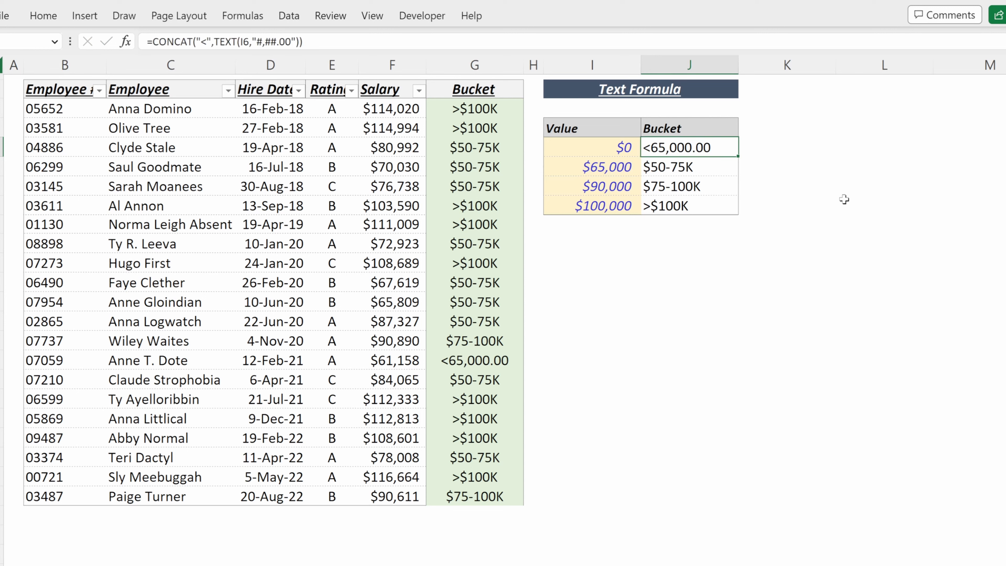
Change the TEXT format in J5 to "#,K" to express the threshold in thousands.
key(F2)
key(Left)
key(Left)
key(Left)
key(shift+Left)
key(shift+Left)
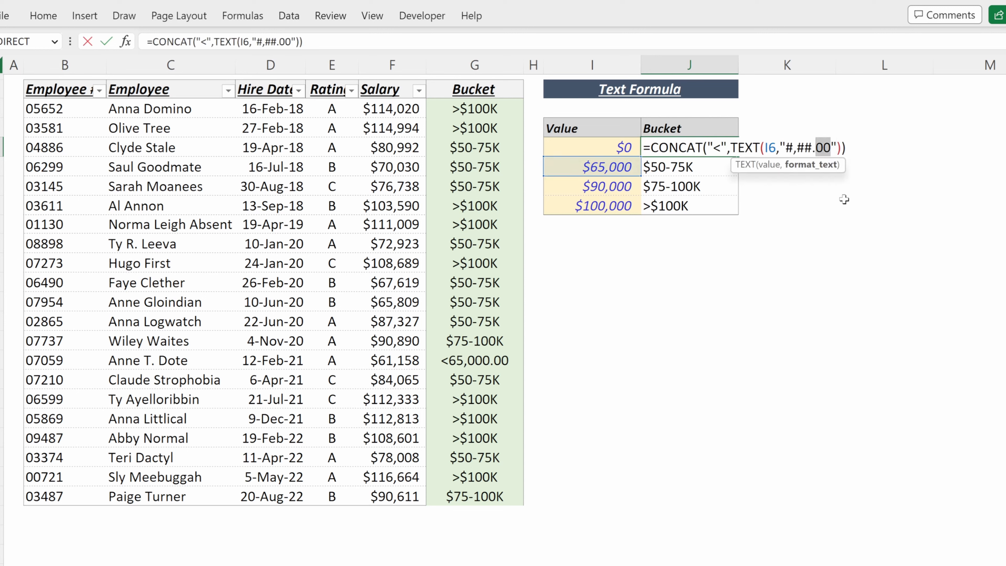
key(Right)
key(BackSpace)
key(BackSpace)
key(BackSpace)
key(BackSpace)
key(BackSpace)
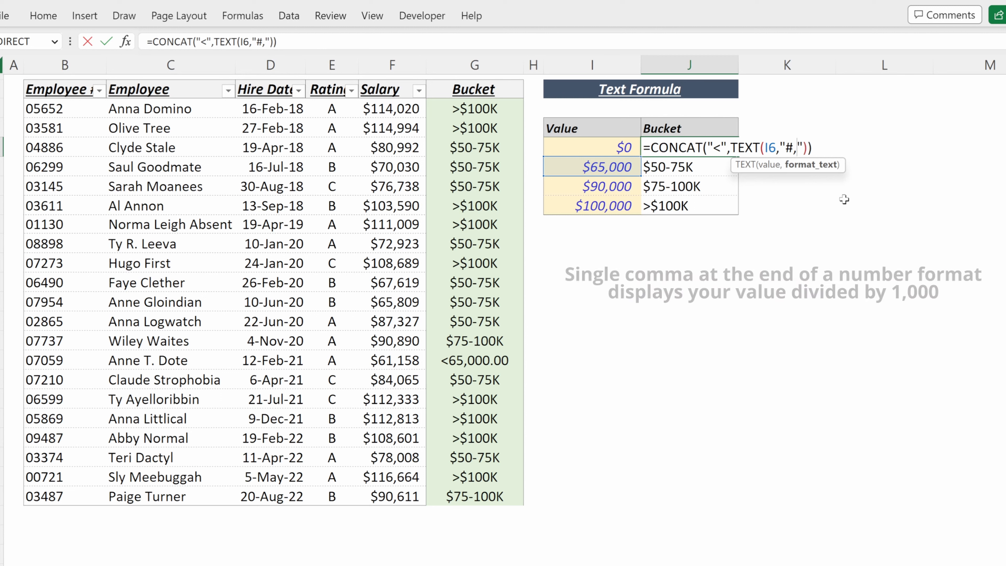
text(K)
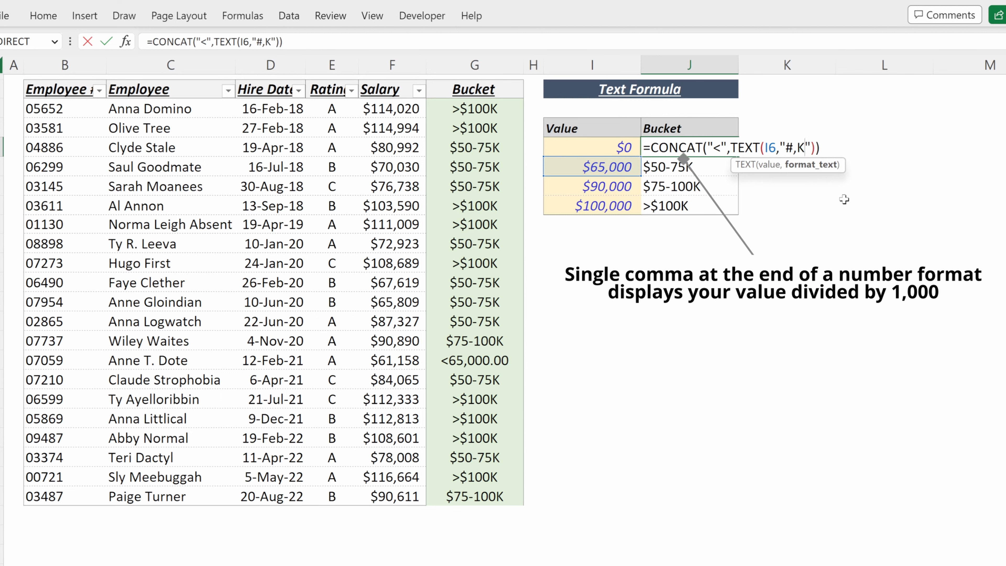
key(End)
key(ctrl+Return)
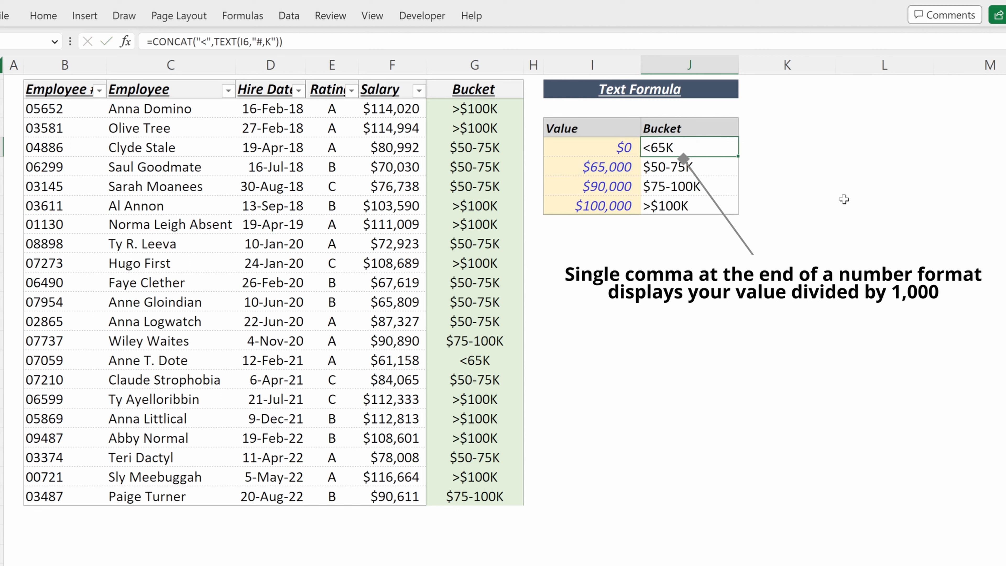
Add a dollar sign to the TEXT format in J5, making it "$#,K".
key(F2)
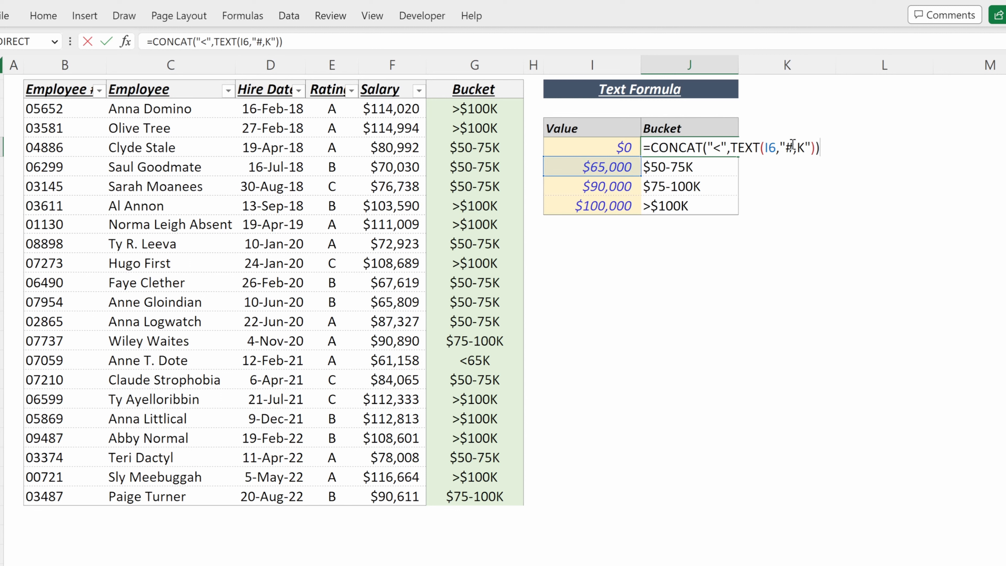
key(Left)
key(Left)
key(Left)
key(Left)
key(Left)
key(Left)
text($)
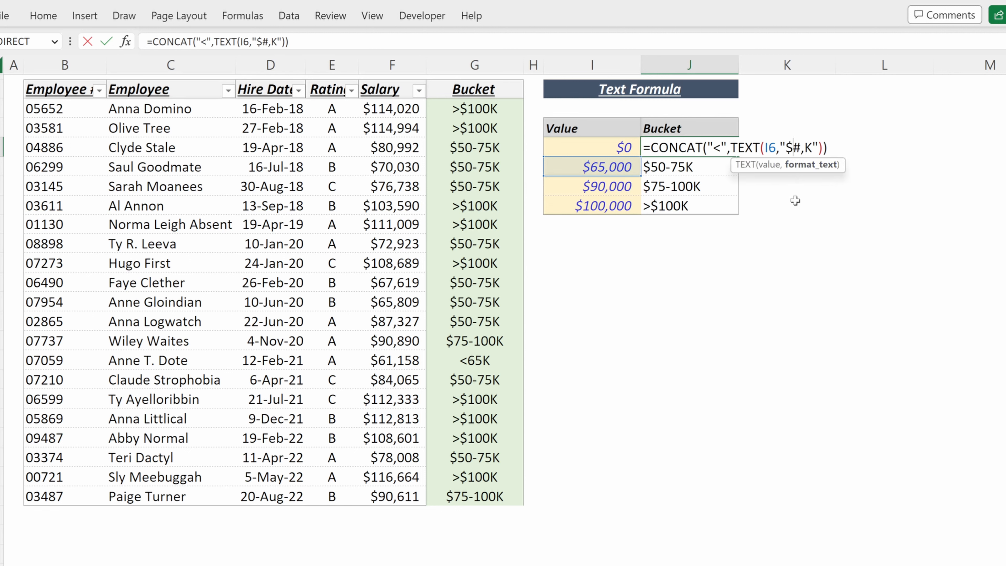
key(Return)
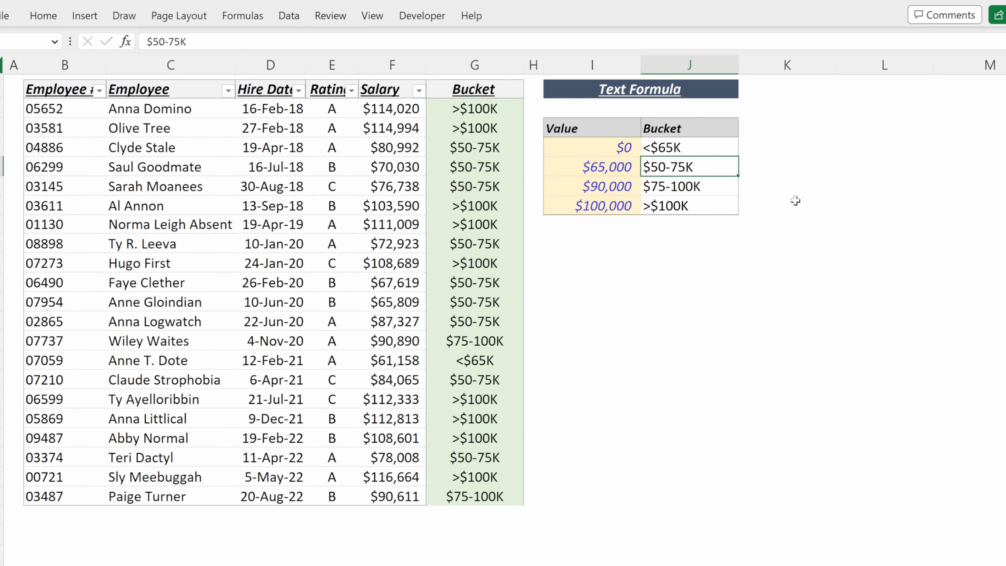
In J6, enter =CONCAT(TEXT(I6,"$#,K")," - ",TEXT(I7,"$#,K")) to build the range label from the thresholds.
text(=con)
key(Tab)
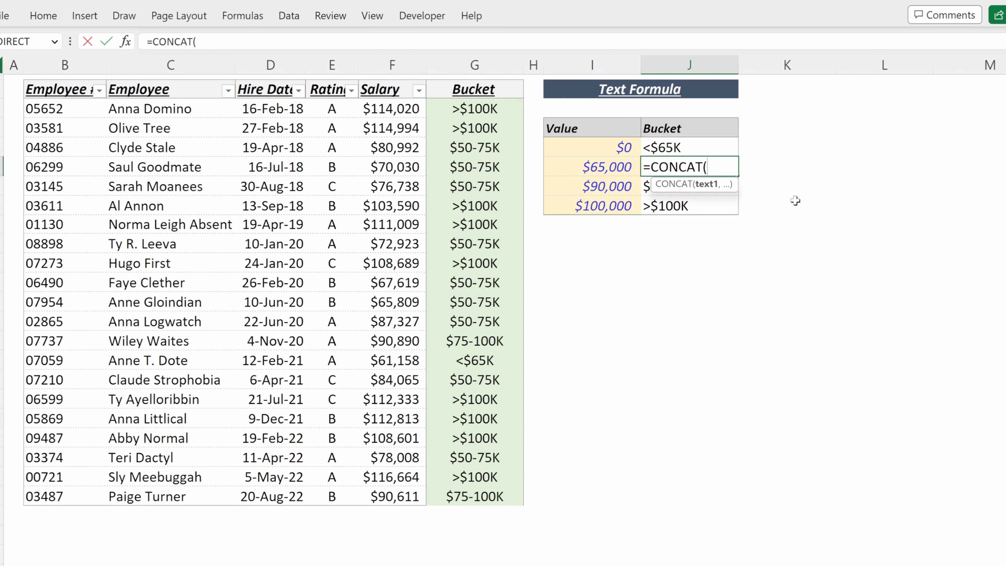
text(text)
key(Tab)
key(Left)
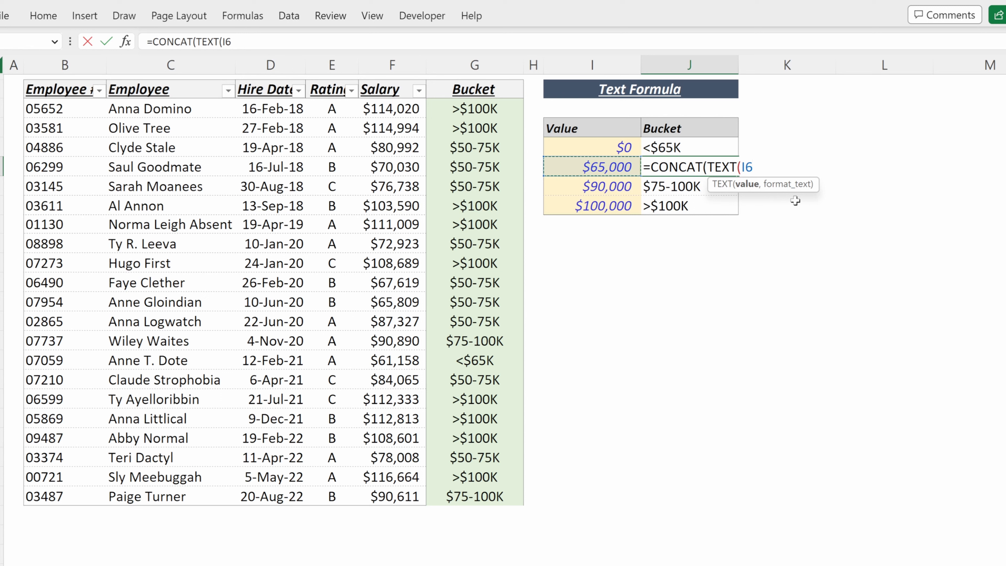
text(,"$)
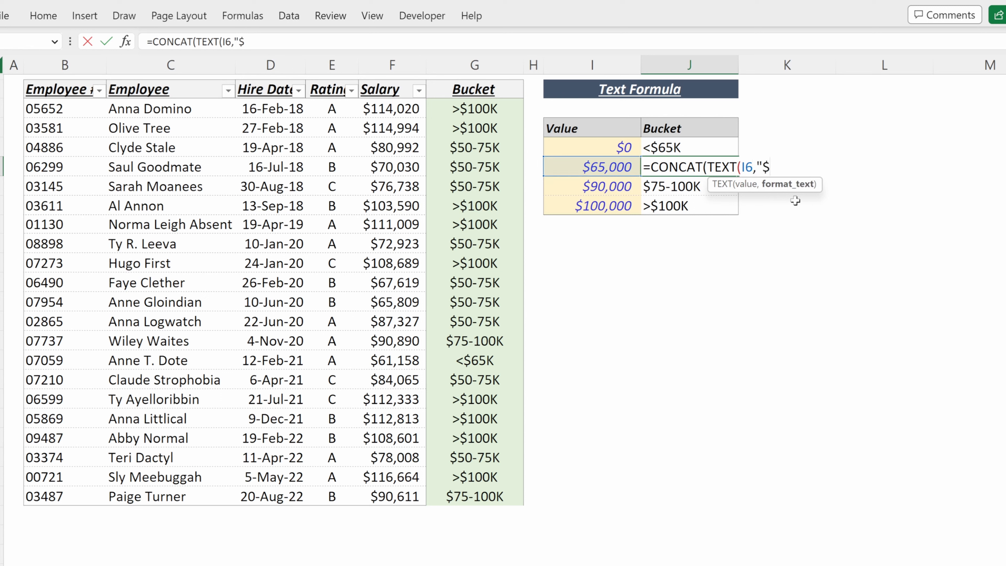
text(#,K"),")
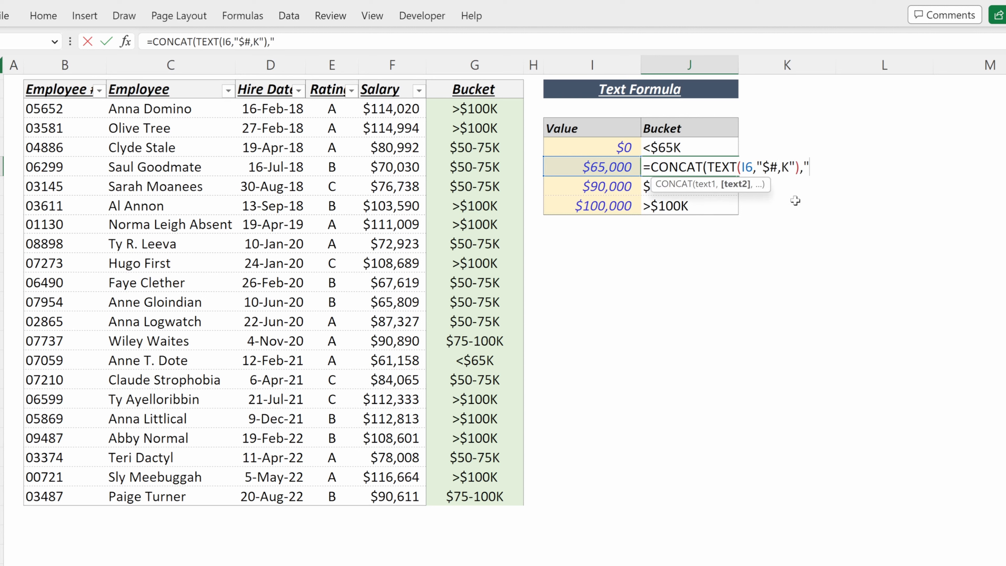
text( - ",tex)
key(Tab)
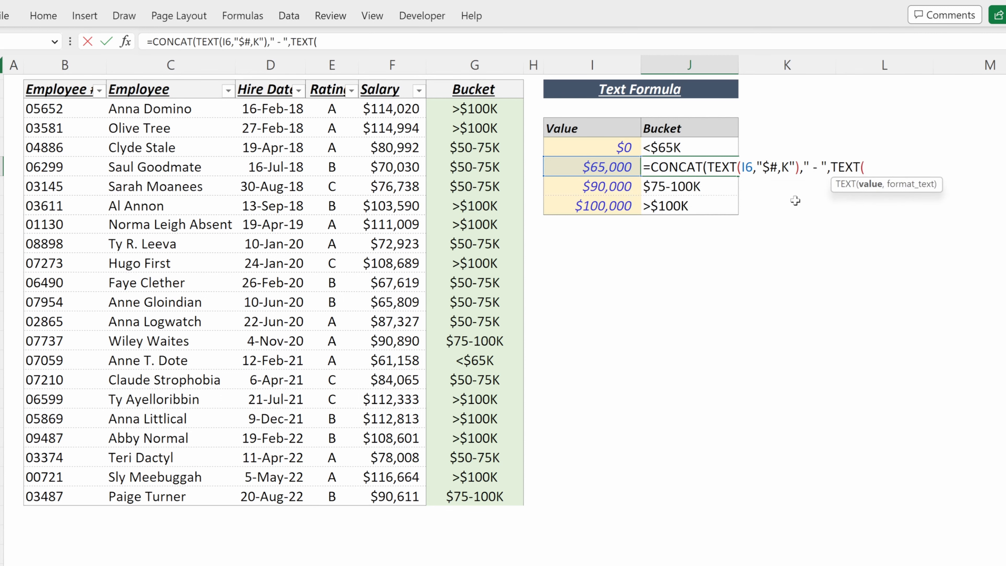
text(I7)
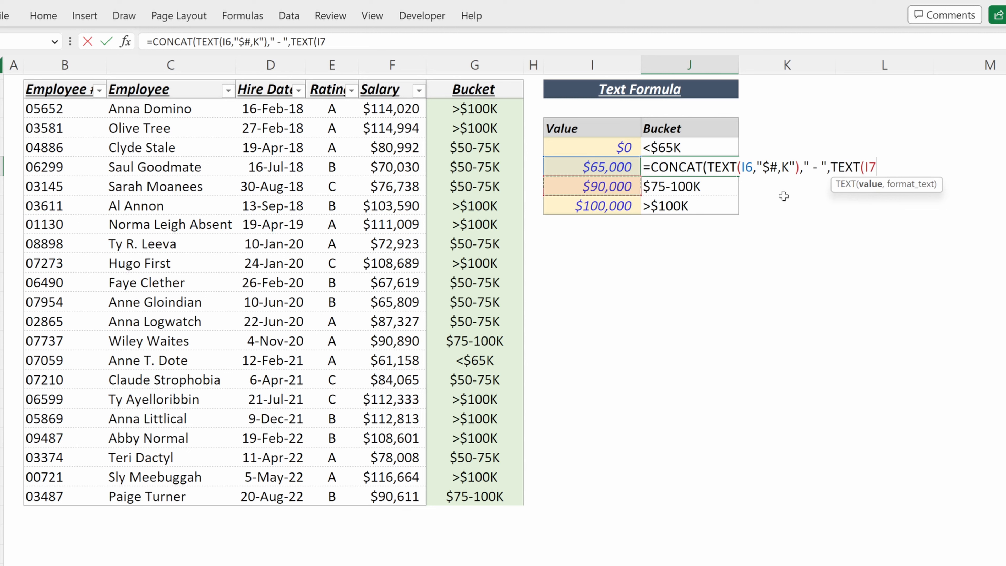
text(,")
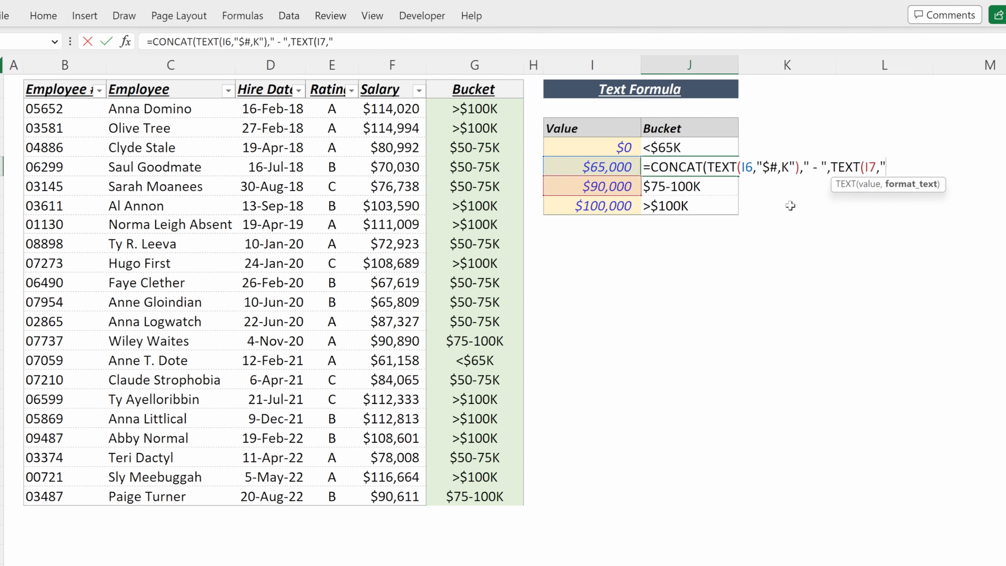
text($#,K")))
key(ctrl+Return)
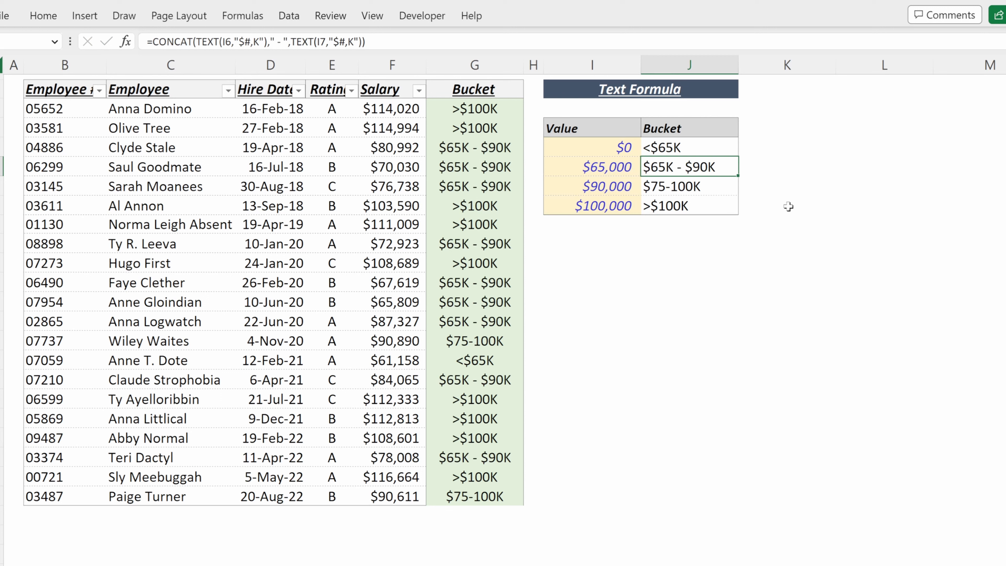
Fill the J6 formula down into J7 and check the copied formula's cell references.
key(shift+Down)
key(ctrl+d)
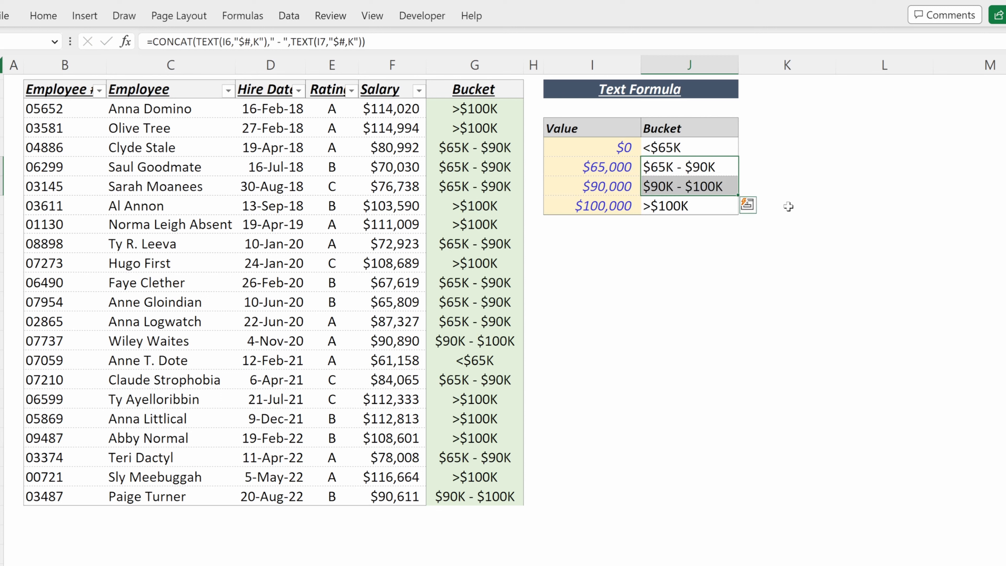
key(Down)
key(F2)
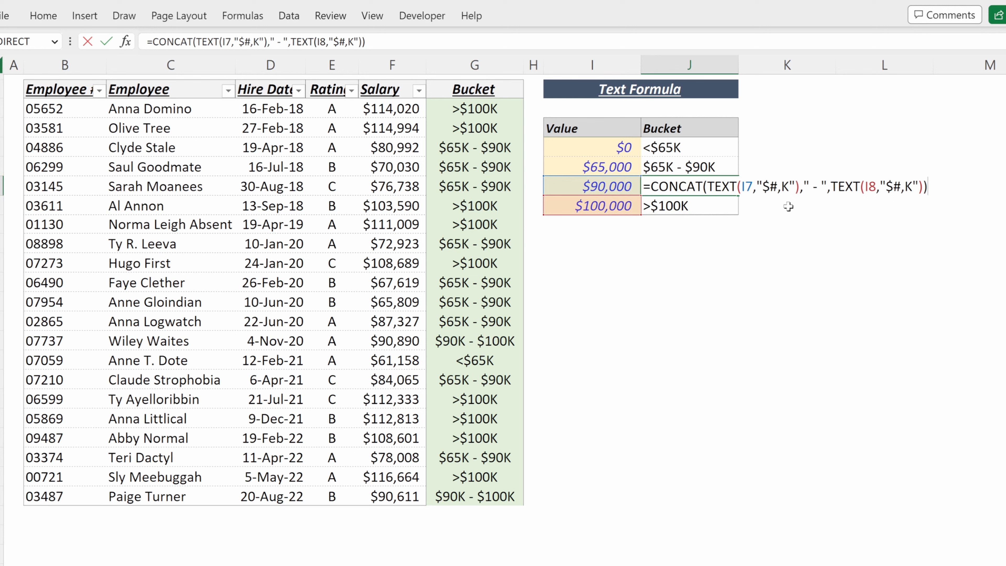
key(Return)
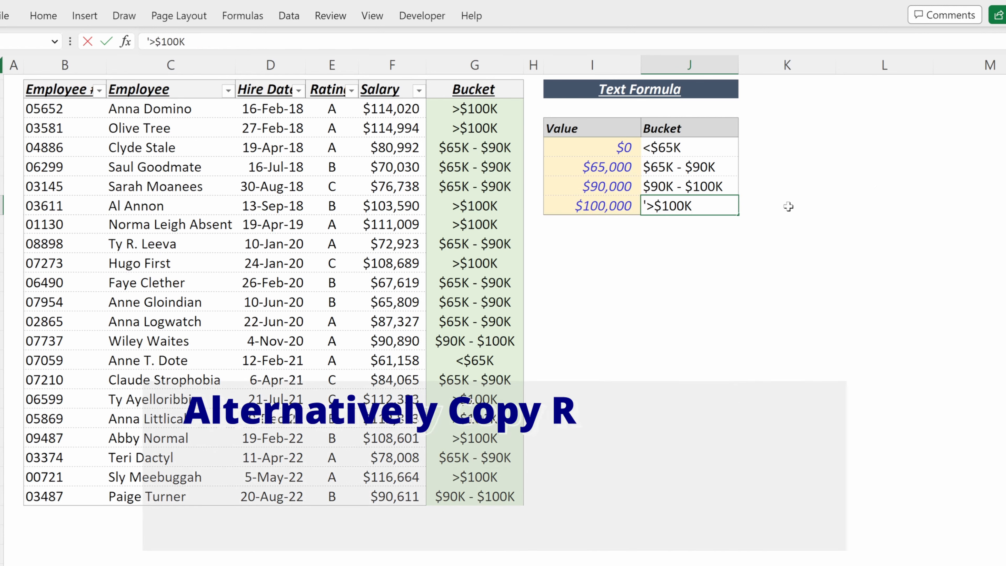
Replace the hardcoded label in J8 with a CONCAT formula joining ">" and TEXT(I8,"$#,K").
text(=conc)
key(Tab)
text(">")
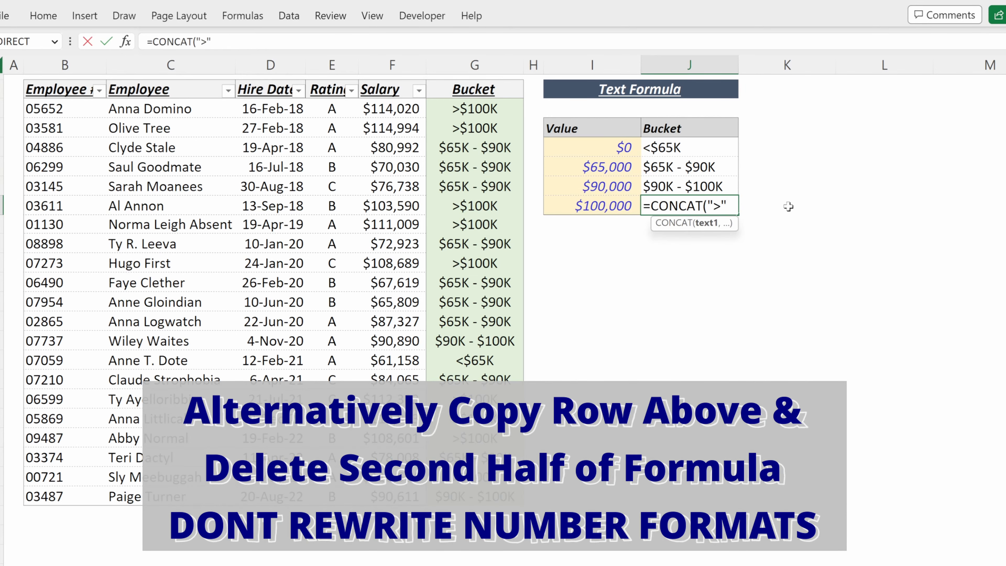
text(,te)
key(Tab)
key(Left)
text(,"$)
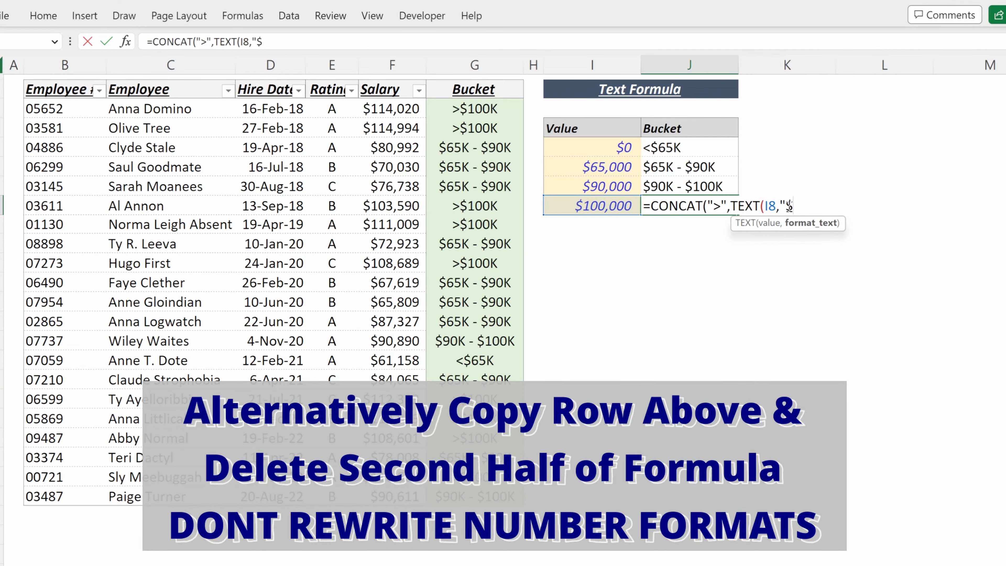
text(#,K")
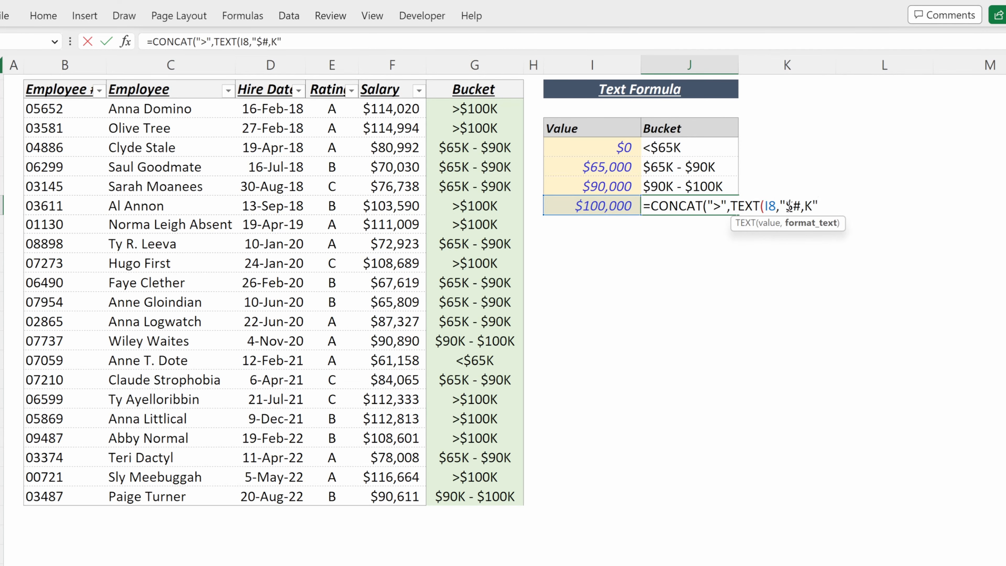
key(Return)
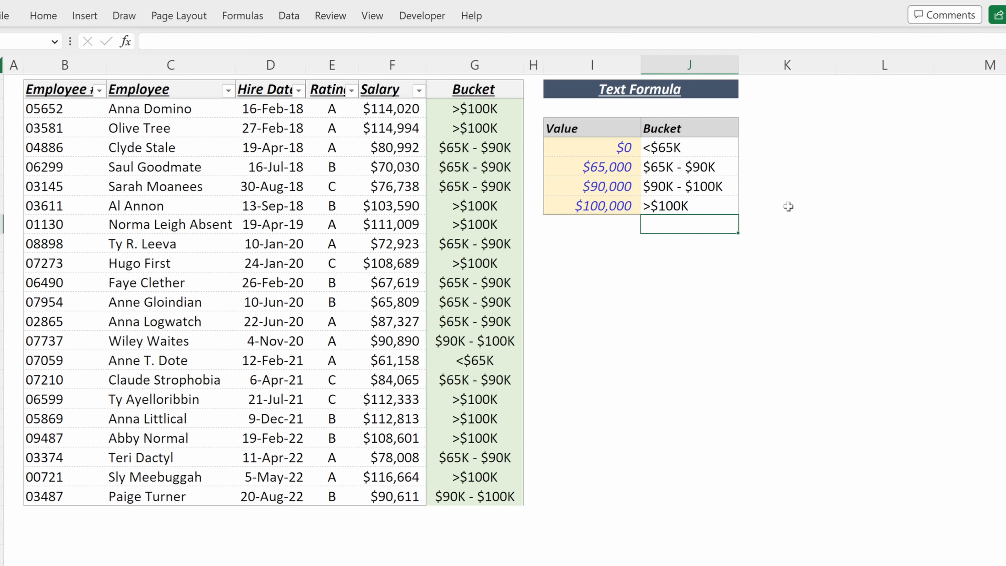
Set the second threshold in I6 to 45000 to test the dynamic labels.
key(Up)
key(Up)
key(Up)
key(Left)
text(45000)
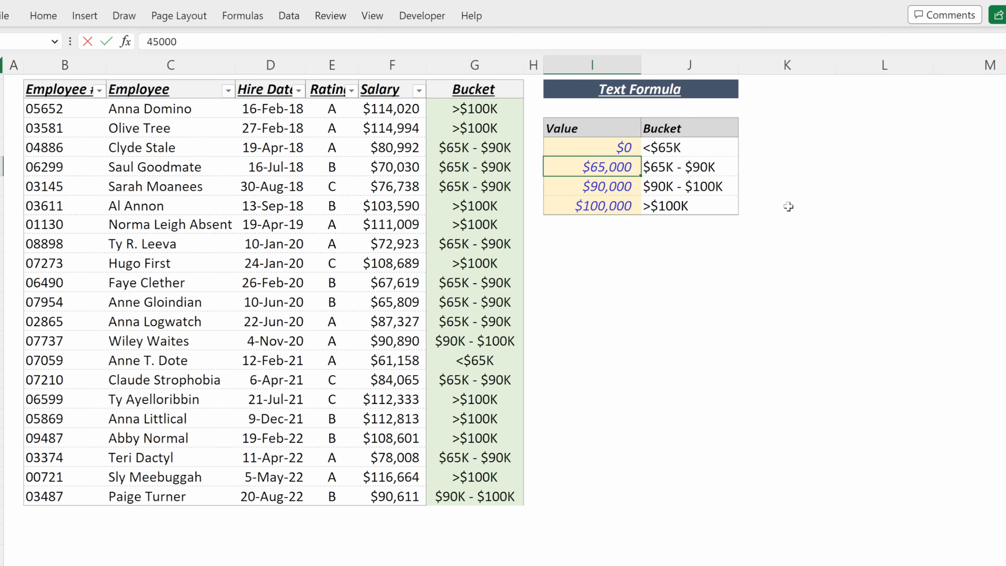
key(Return)
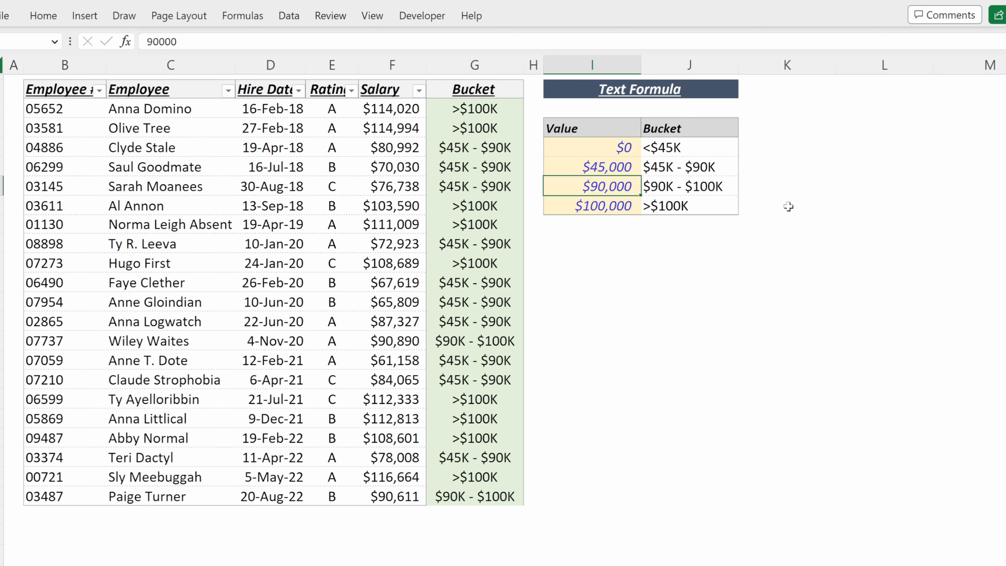
Set the threshold in I7 to 70000 and the one in I8 to 110000.
text(70000)
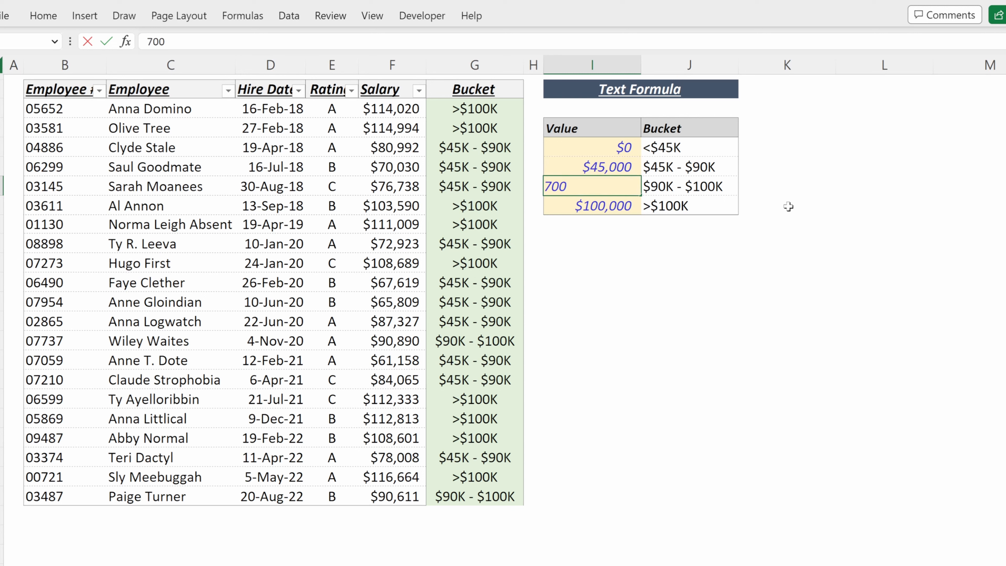
key(Return)
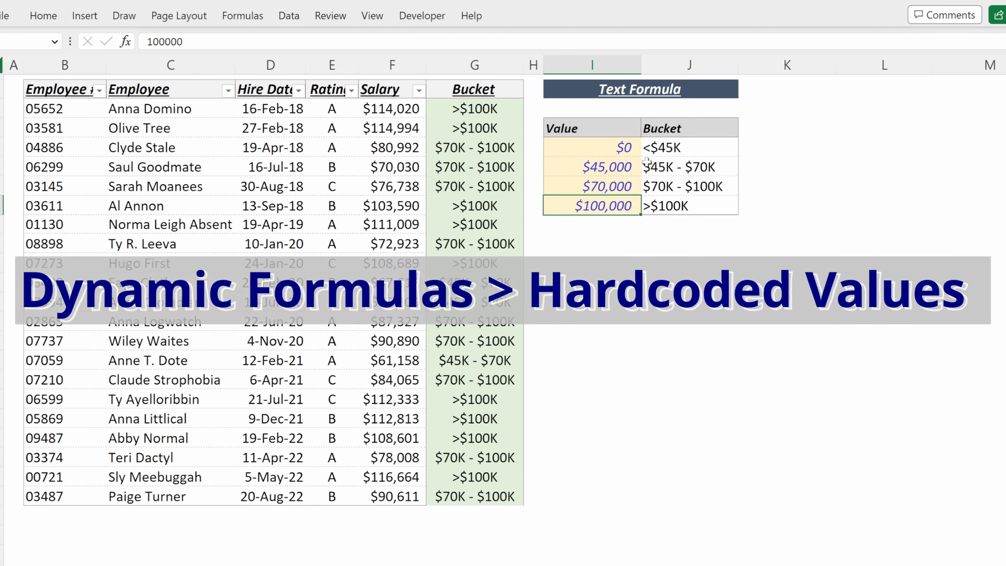
text(110000)
key(Return)
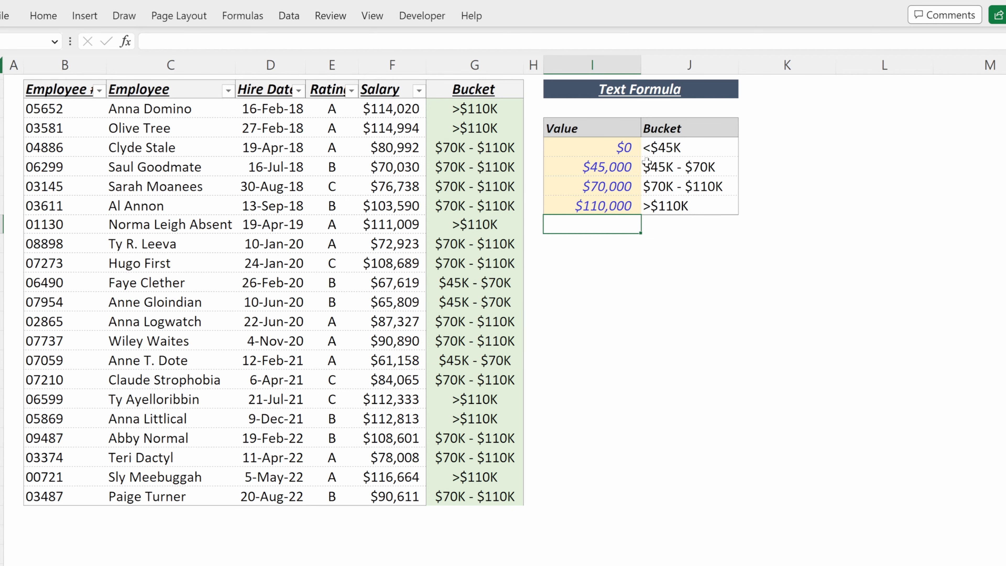
Review the bucket labels in J5:J8, the number format inside J5's TEXT function, and the employees' Bucket column.
drag(656, 149, 661, 203)
click(667, 186)
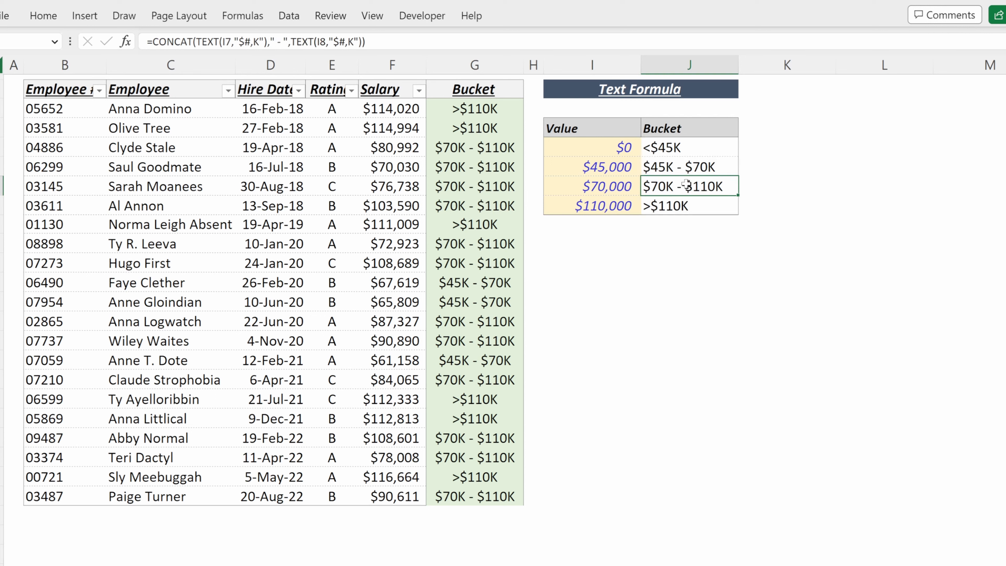
drag(739, 156, 733, 202)
click(747, 191)
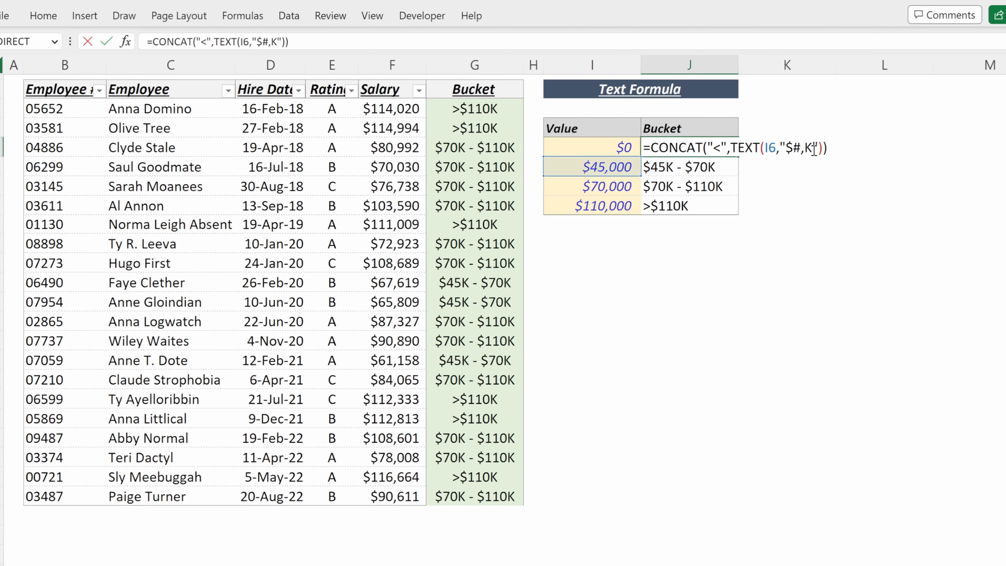
click(814, 150)
drag(813, 151, 788, 151)
key(Escape)
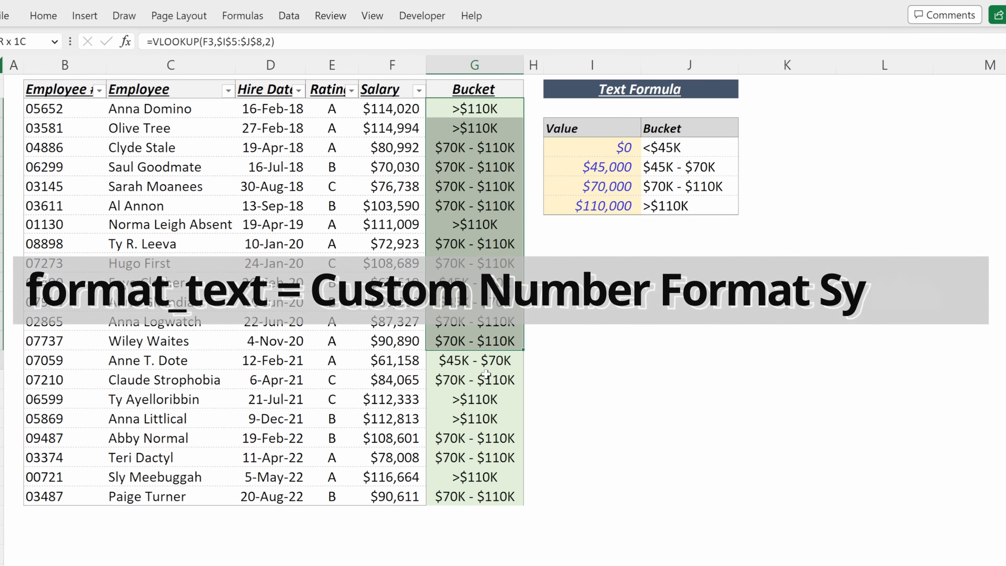
drag(481, 476, 486, 487)
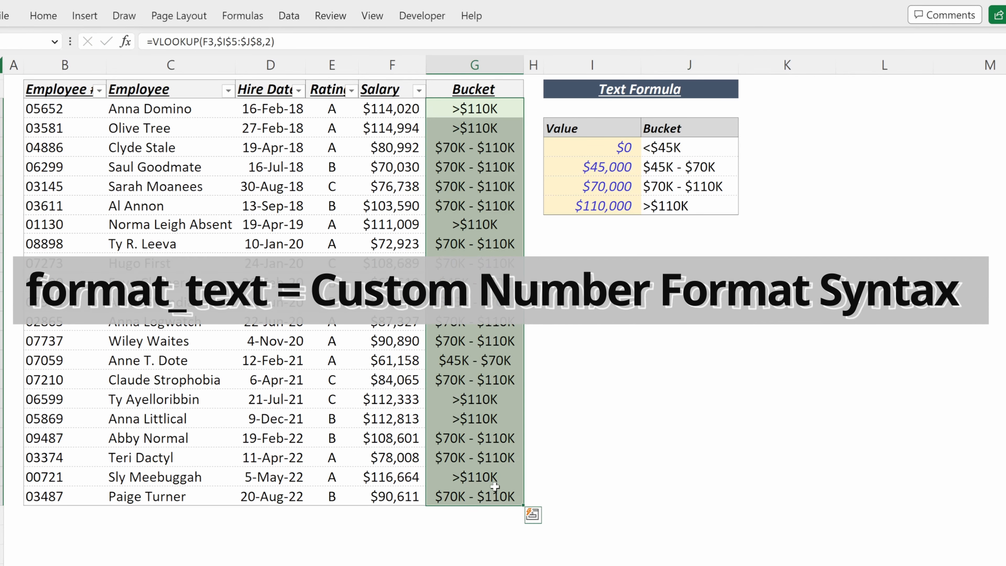
Apply the custom number format $#,K to the Salary values in F3:F23.
drag(402, 118, 412, 497)
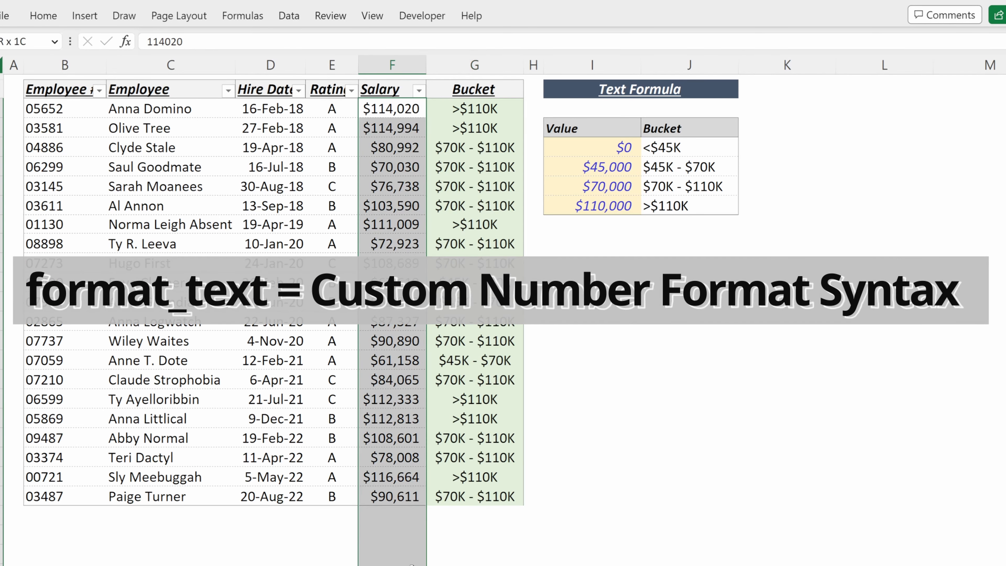
key(ctrl+1)
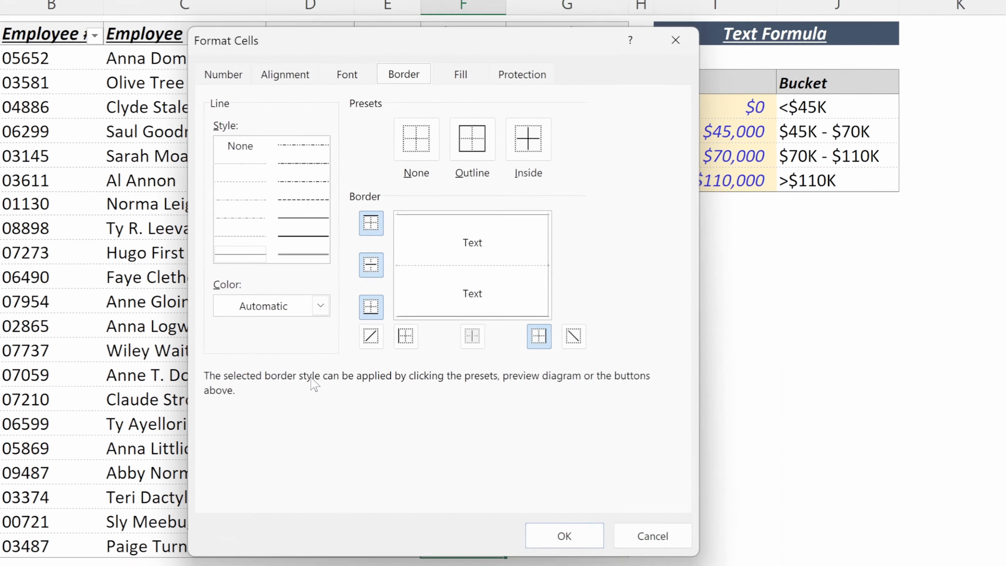
click(236, 46)
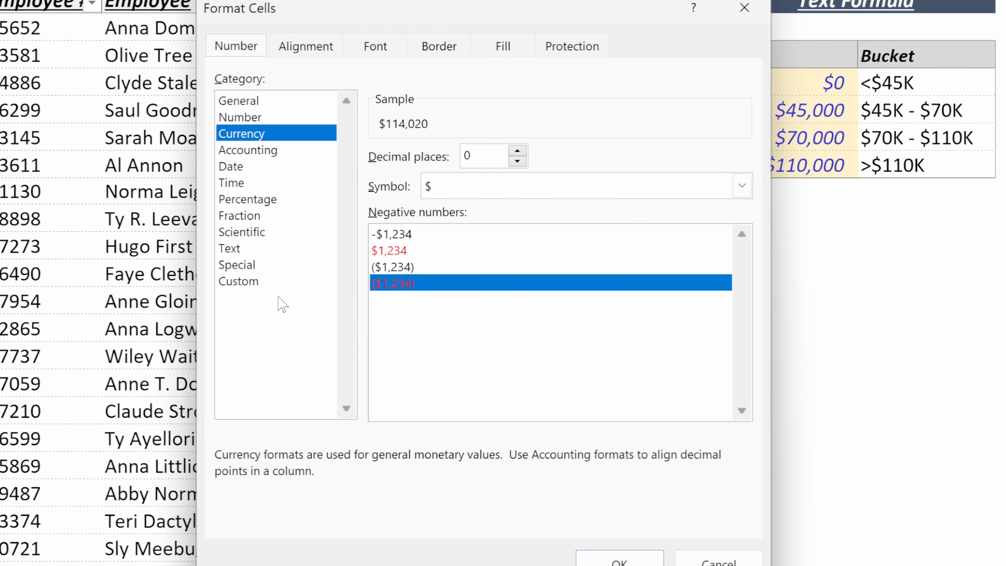
click(277, 281)
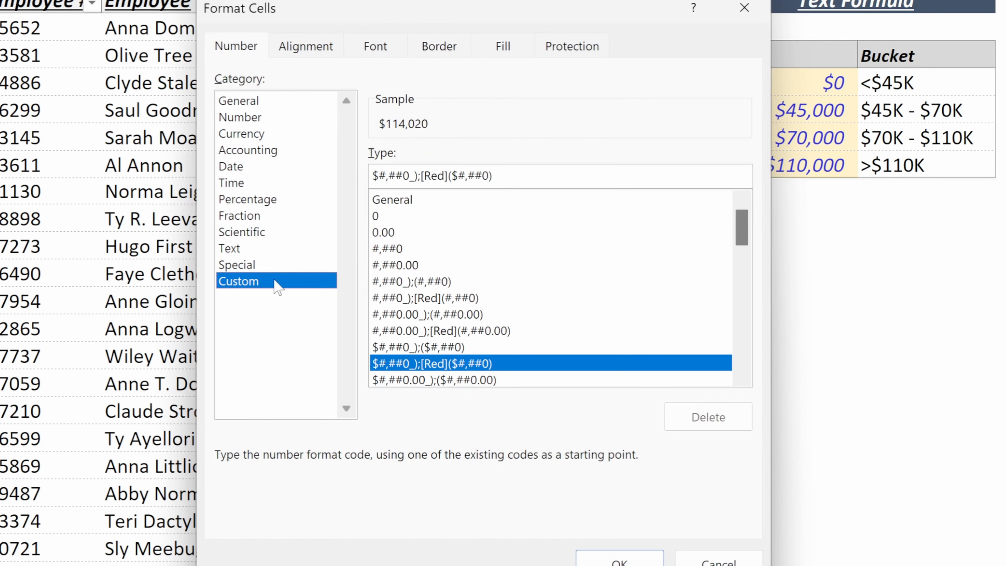
text($#)
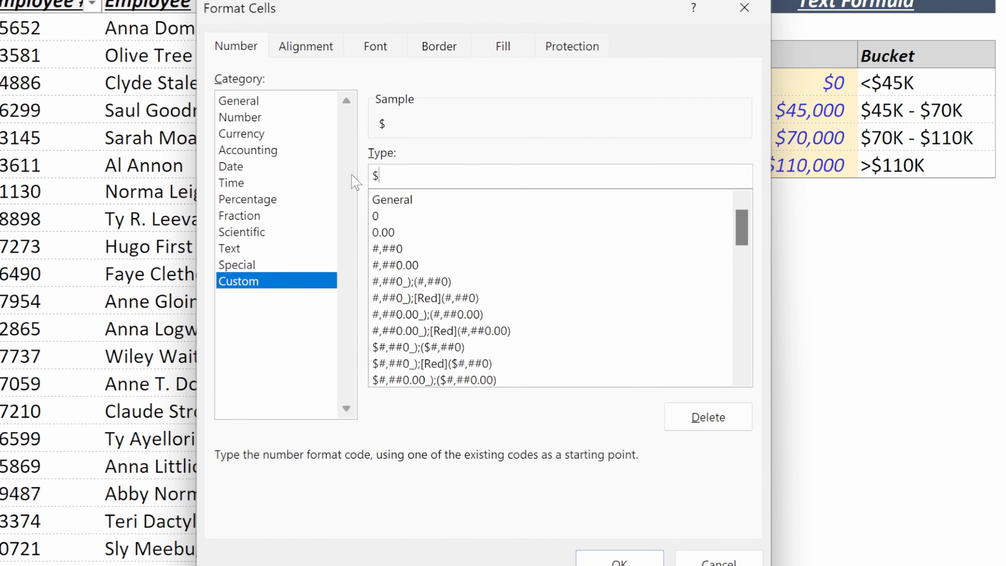
text(,K)
key(Return)
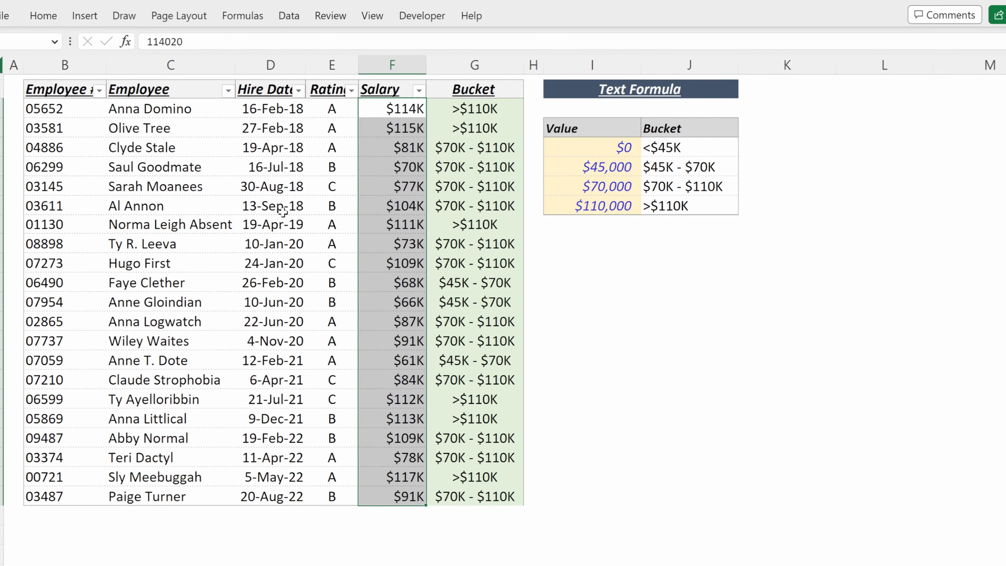